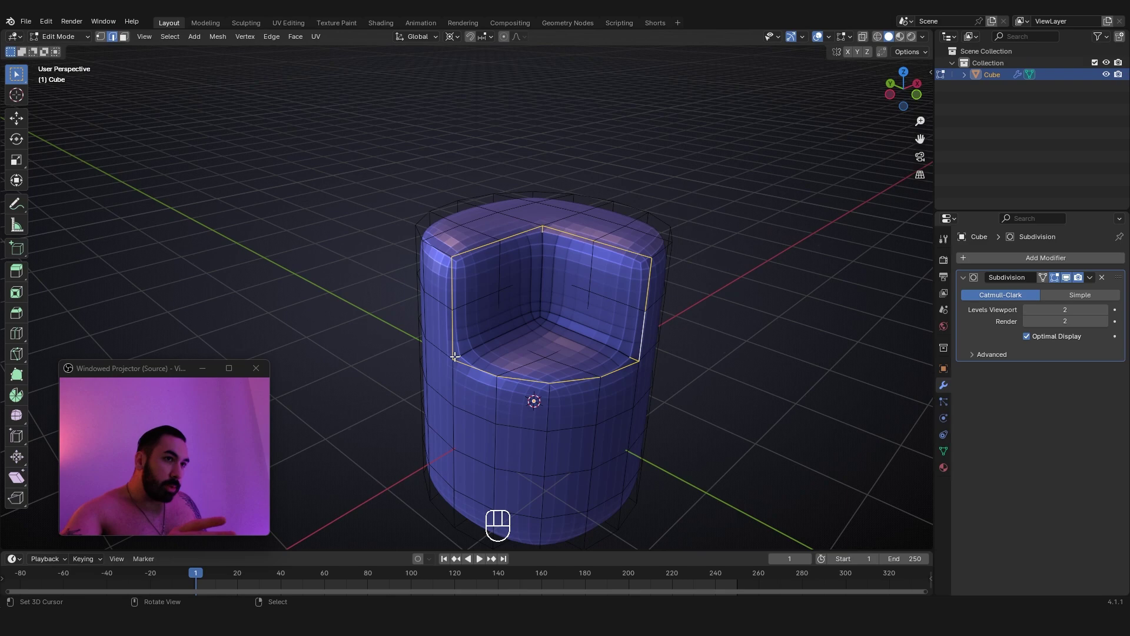
Step: Orbit around the chair, comparing the smoothed preview with the editable mesh cage
middle_click_drag(514, 333, 471, 328)
middle_click_drag(473, 245, 445, 240)
key("Tab")
scroll(542, 243, "up", 1)
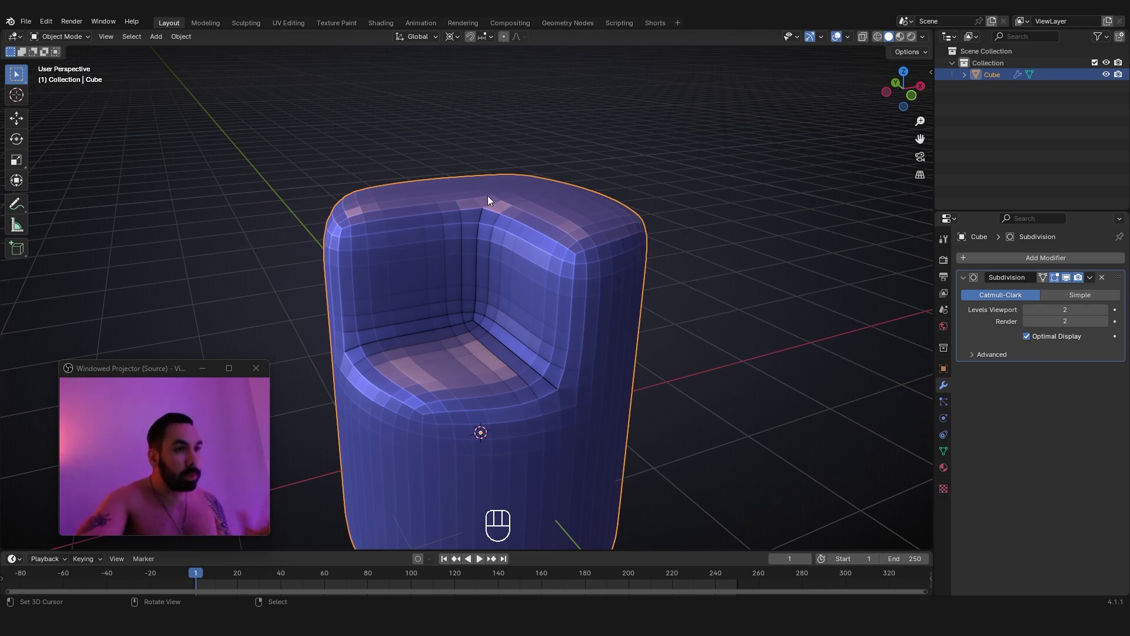
middle_click_drag(441, 306, 444, 309)
key("Tab")
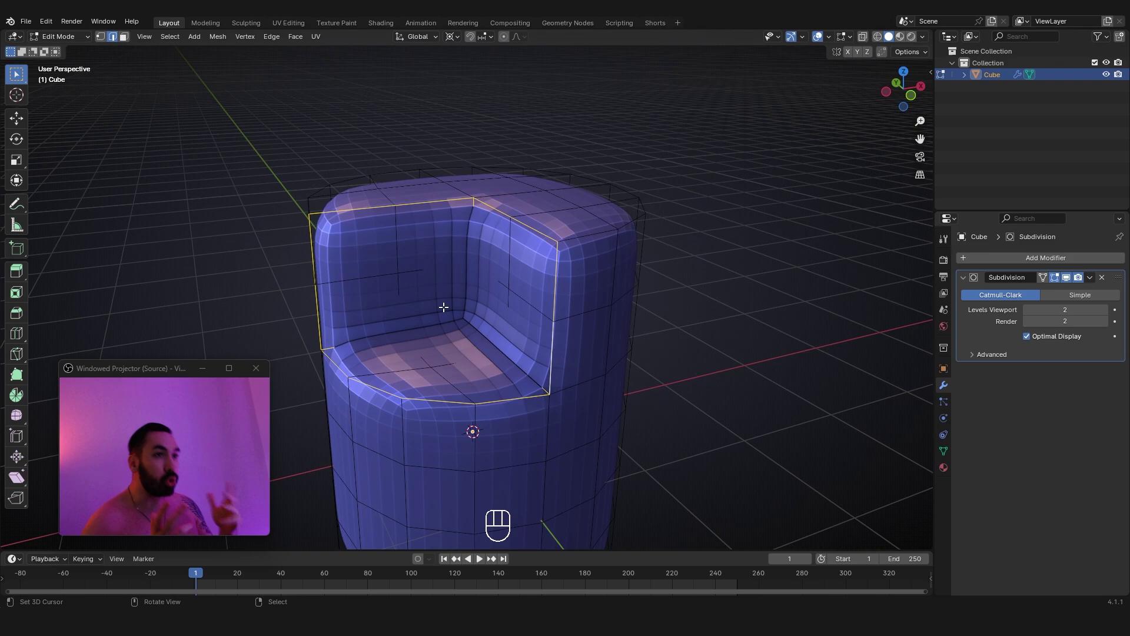
Step: Set the Subdivision modifier's viewport level to 3 after briefly dropping it to 0
left_click_drag(109, 373, 96, 371)
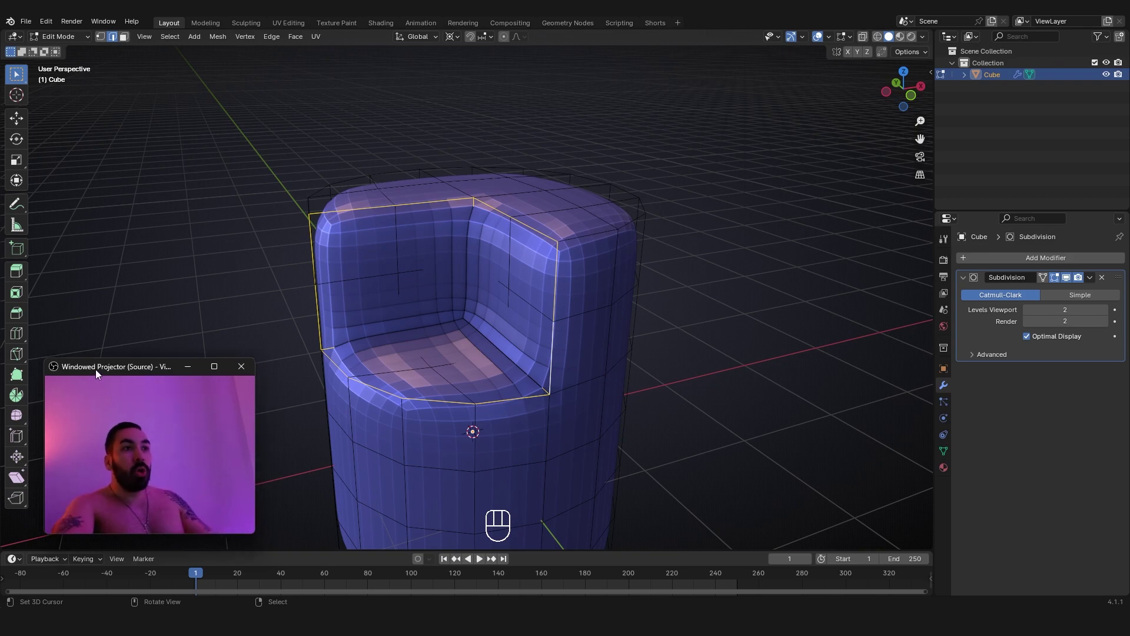
scroll(558, 292, "up", 2)
scroll(558, 293, "down", 2)
key("z")
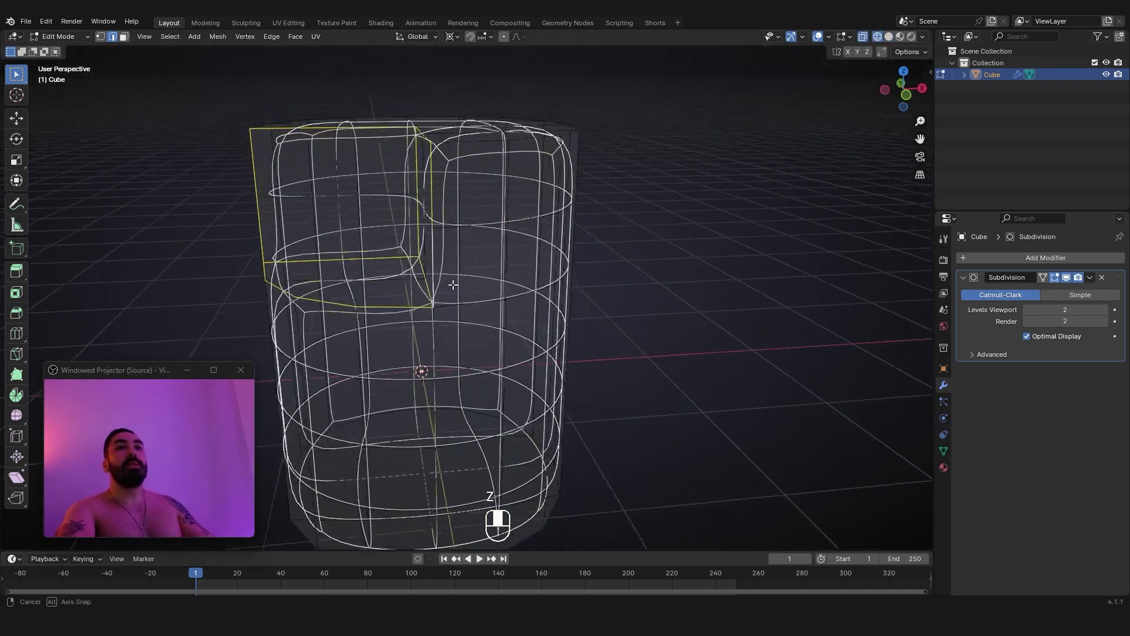
key("z")
left_click(1027, 309)
left_click(1026, 309)
scroll(558, 293, "down", 3)
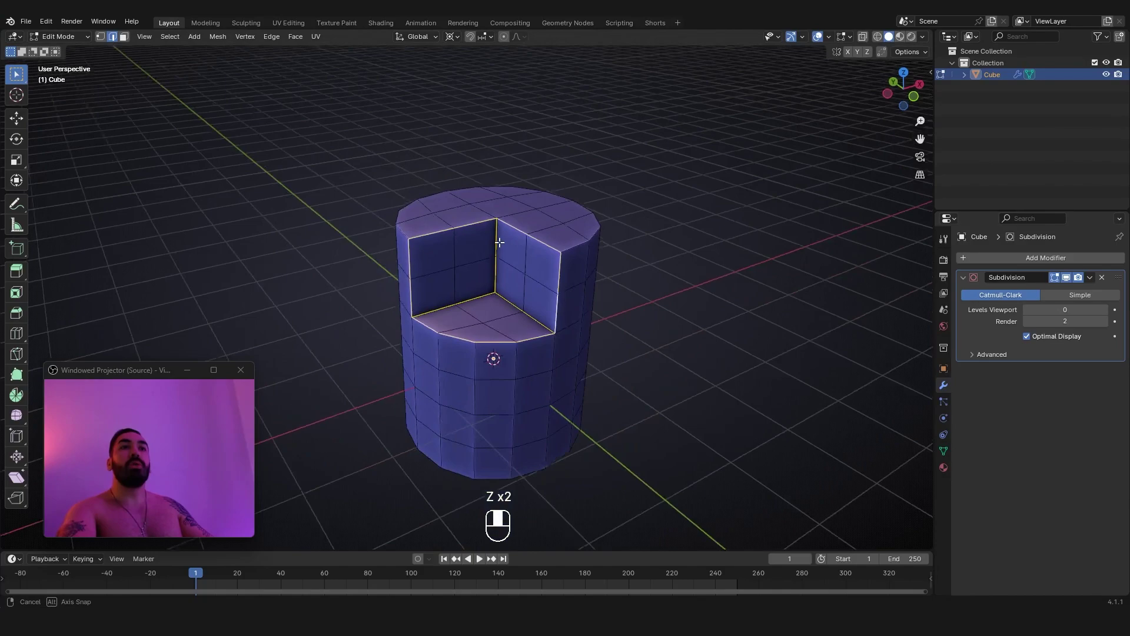
left_click(1104, 309)
left_click(1103, 310)
left_click(1103, 310)
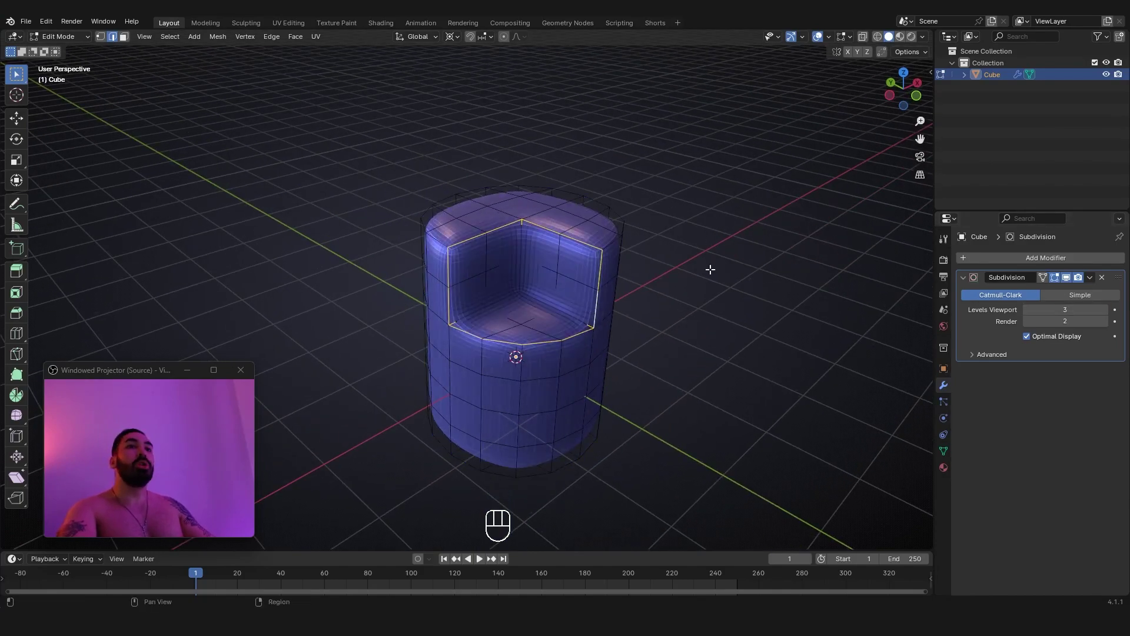
Step: Compare the smoothed chair with the cage and zoom in on the inner seat corner
key("Tab")
middle_click_drag(709, 270, 427, 221)
key("Tab")
key("Tab")
scroll(552, 240, "up", 4)
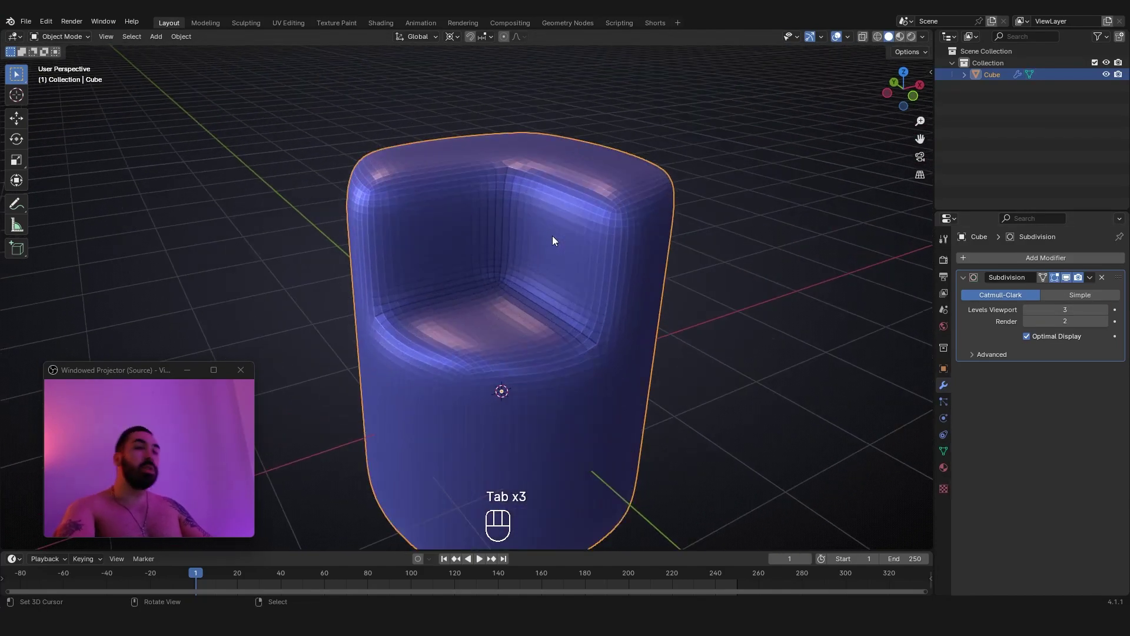
key("Tab")
scroll(540, 268, "down", 4)
scroll(540, 268, "up", 5)
middle_click_drag(540, 267, 558, 324)
scroll(559, 325, "up", 2)
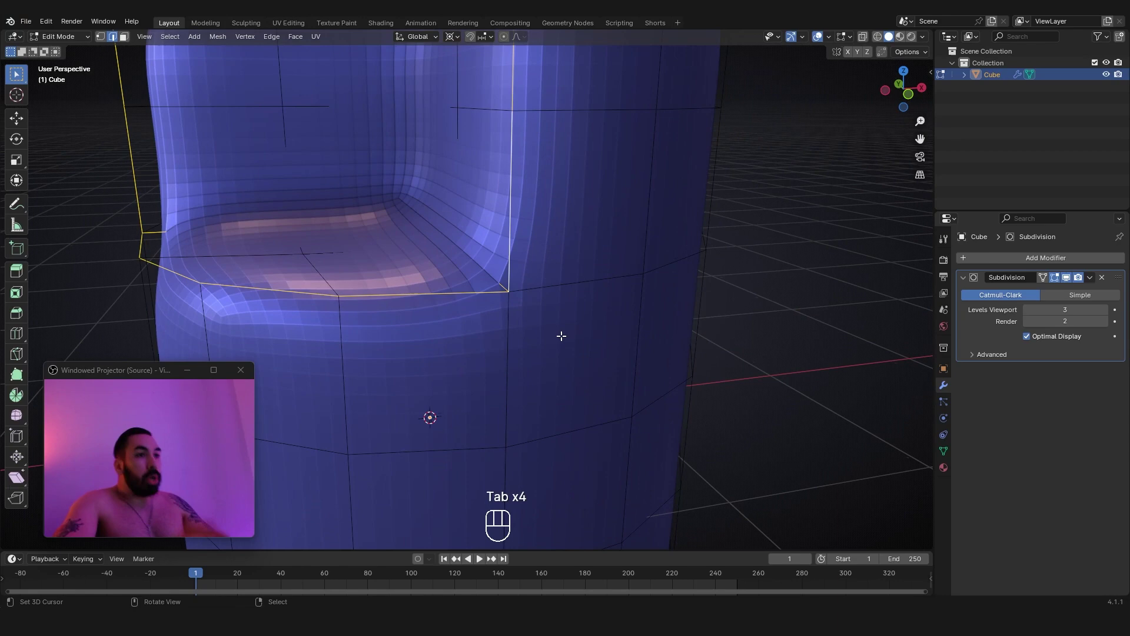
Step: Bevel the selected inner seat edge loop 0.0432 m wide and preview it smoothed
key("ctrl+b")
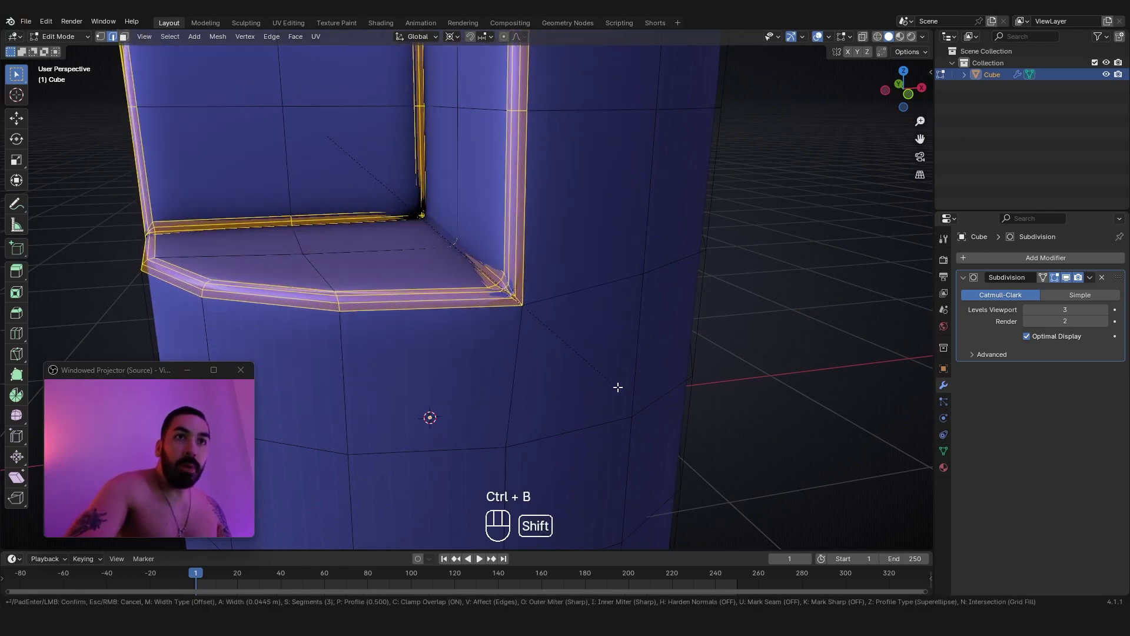
left_click(523, 288)
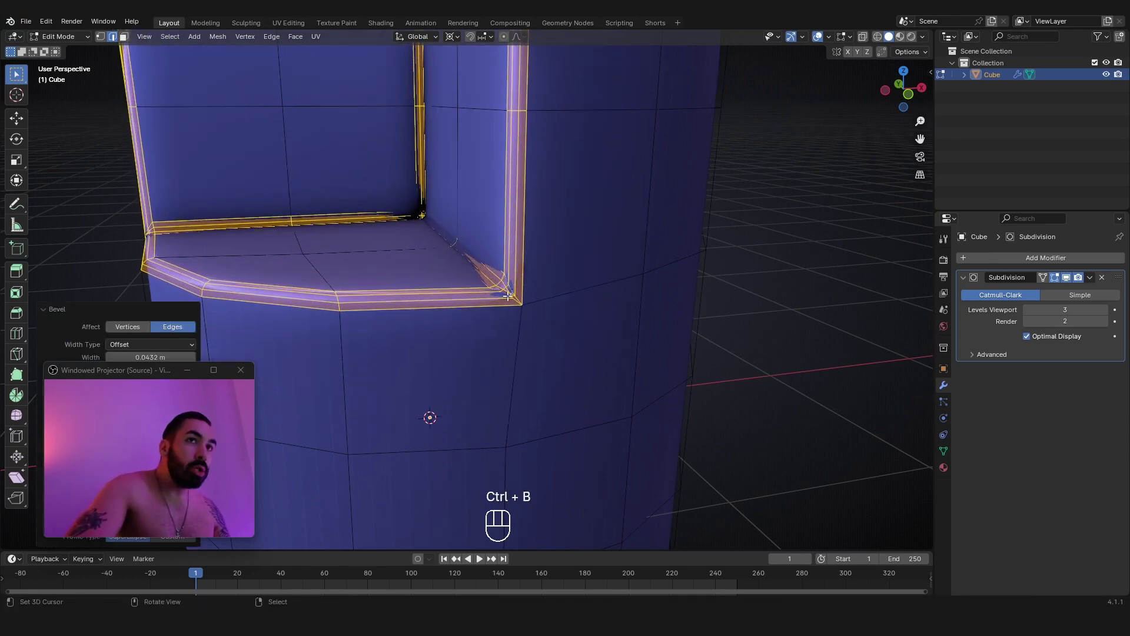
scroll(507, 296, "down", 4)
scroll(520, 307, "up", 4)
key("Tab")
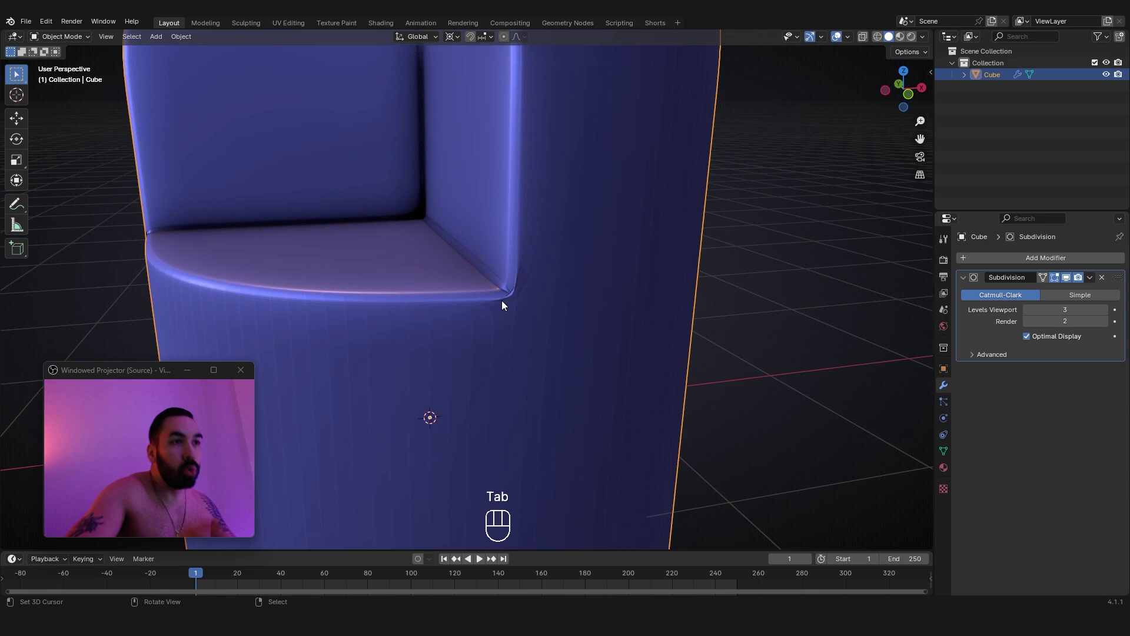
Step: Undo the seat bevel and select the vertical corner, front vertical and outer rim edge loops
key("Tab")
key("ctrl+z")
key("ctrl+z")
key("ctrl+z")
left_click(503, 329, "alt+shift")
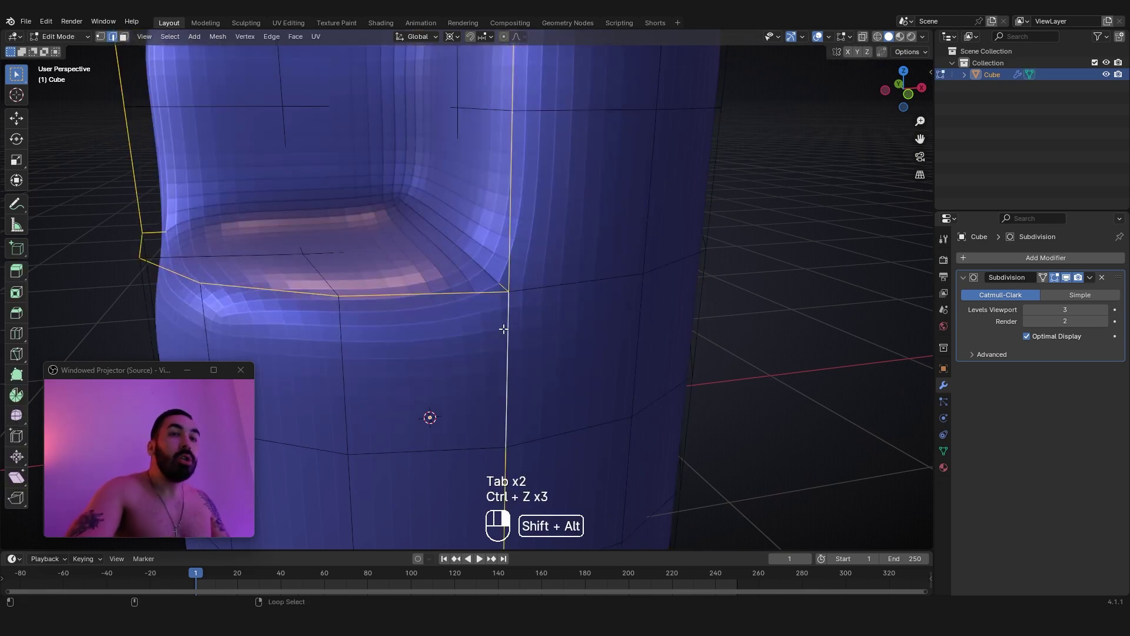
scroll(504, 329, "down", 5)
middle_click_drag(485, 328, 462, 291)
scroll(484, 324, "up", 5)
left_click(512, 299, "alt+shift")
left_click(512, 300, "alt+shift")
scroll(547, 329, "up", 3)
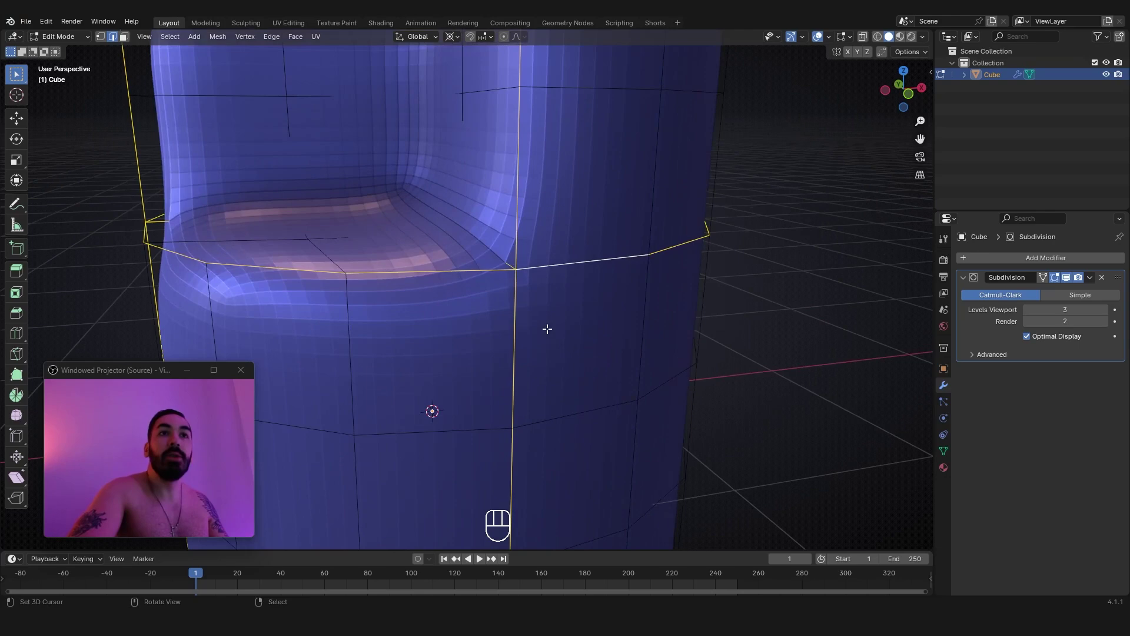
scroll(547, 329, "up", 2)
Step: Bevel all selected edge loops about 0.0261 m wide and inspect the smoothed result
key("ctrl+b")
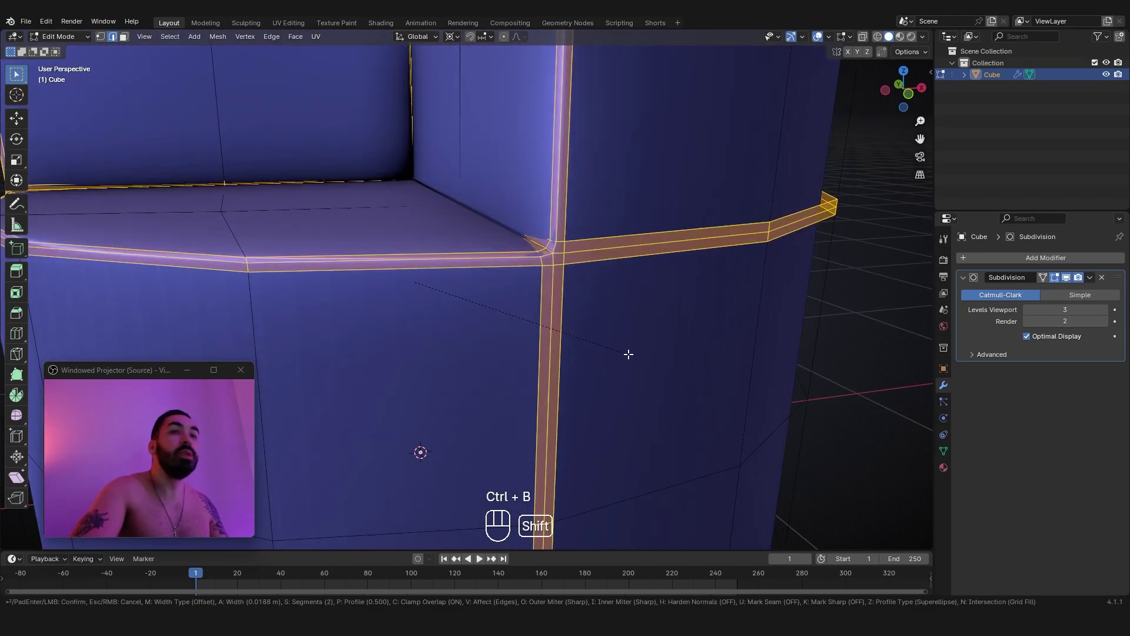
left_click(646, 367)
scroll(557, 257, "down", 2)
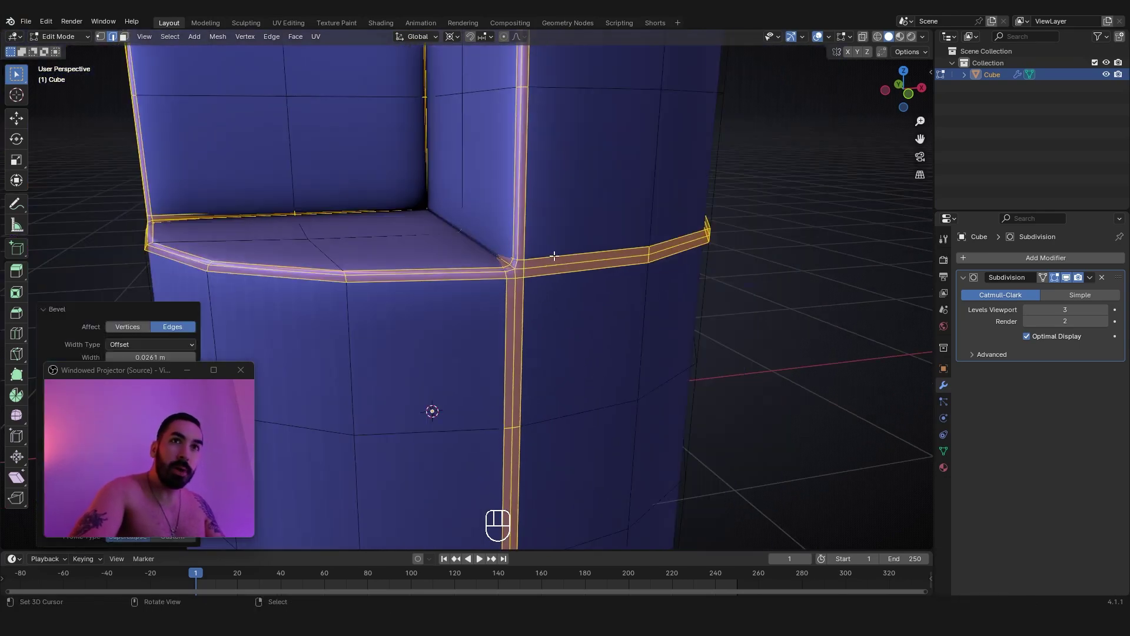
key("z")
key("z")
key("Tab")
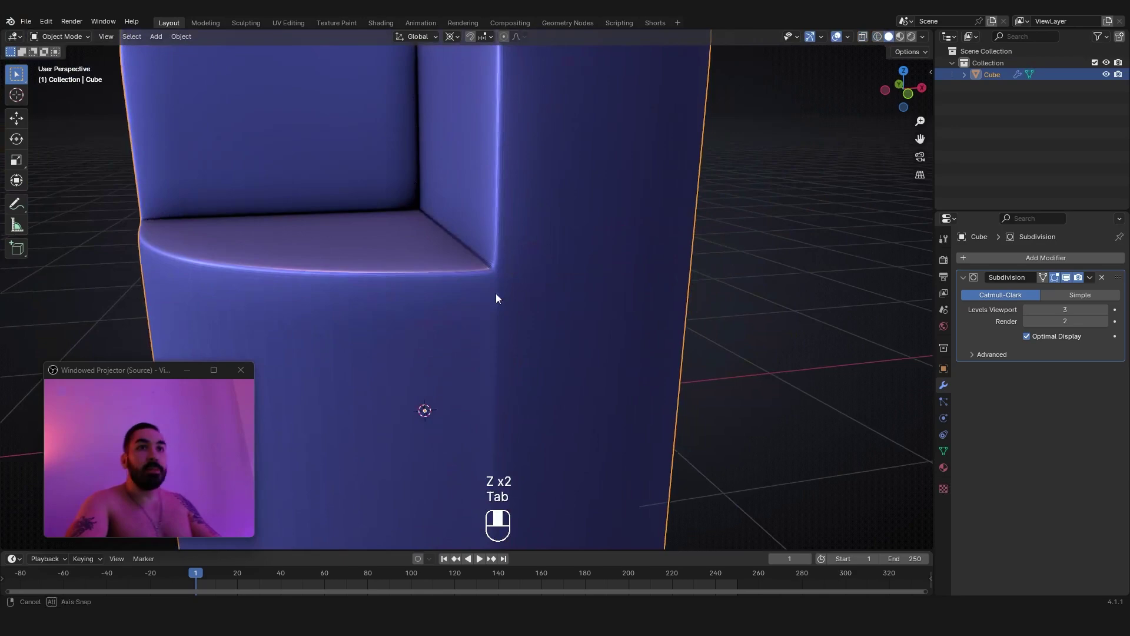
scroll(496, 292, "down", 2)
middle_click_drag(496, 293, 413, 268)
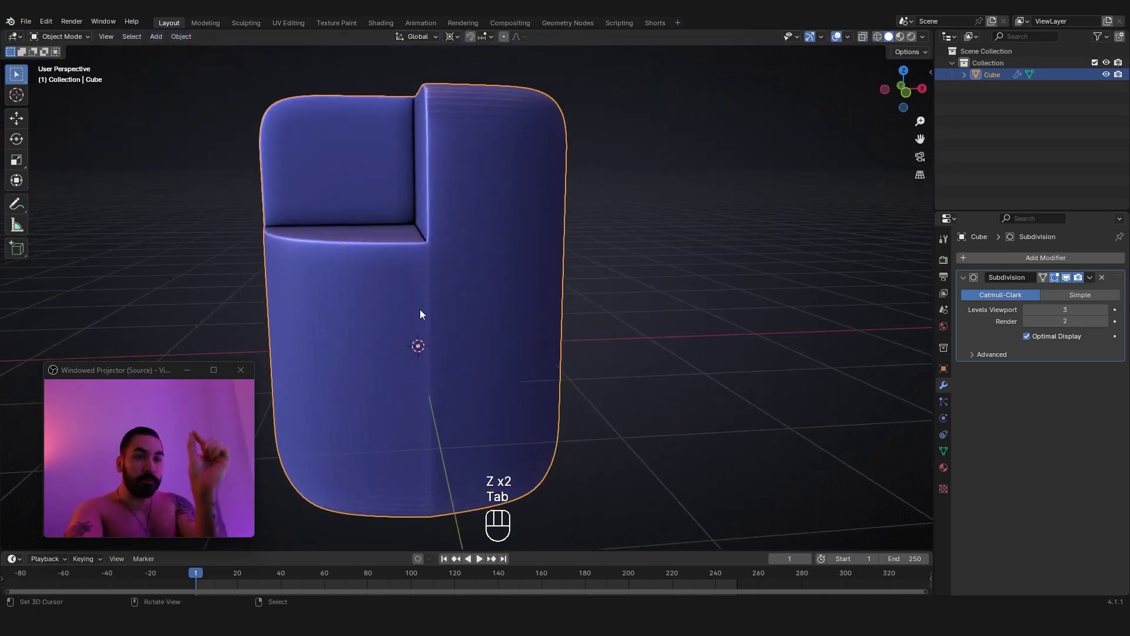
scroll(439, 384, "up", 5)
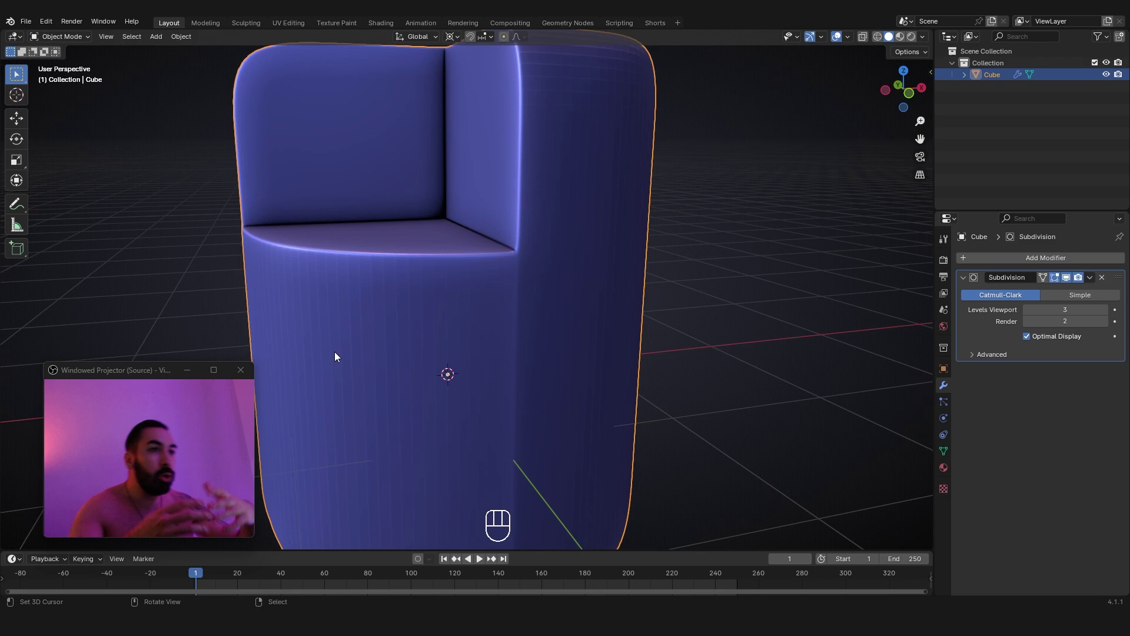
Step: Undo the extra bevels, returning to the inner seat edge loop selection
key("ctrl+z")
key("ctrl+z")
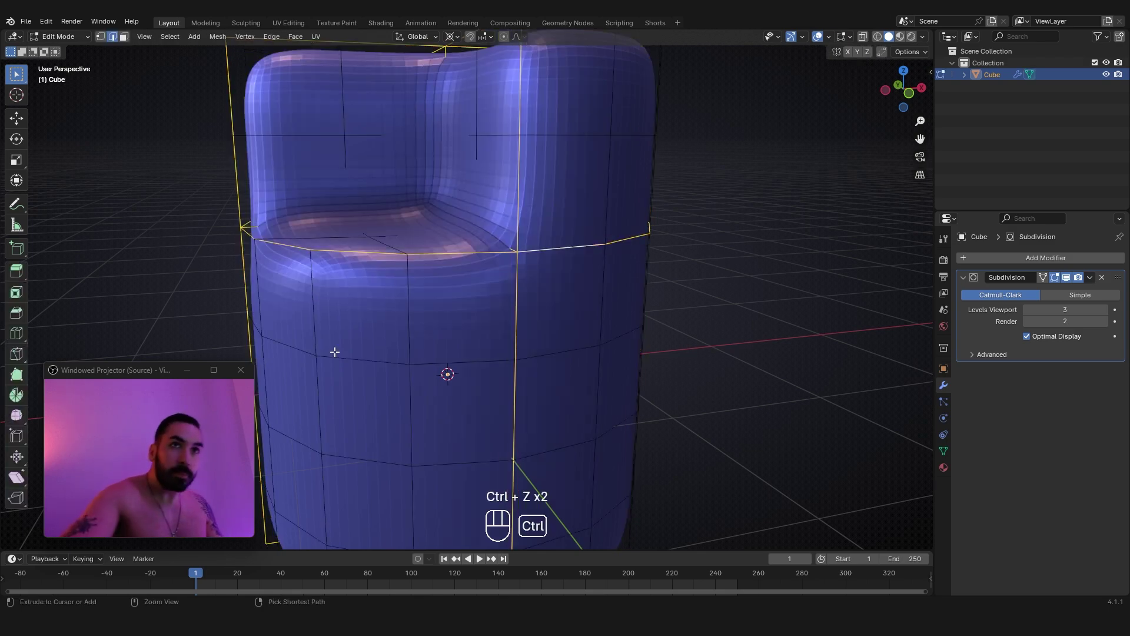
key("ctrl+z")
key("ctrl+z")
scroll(517, 294, "down", 4)
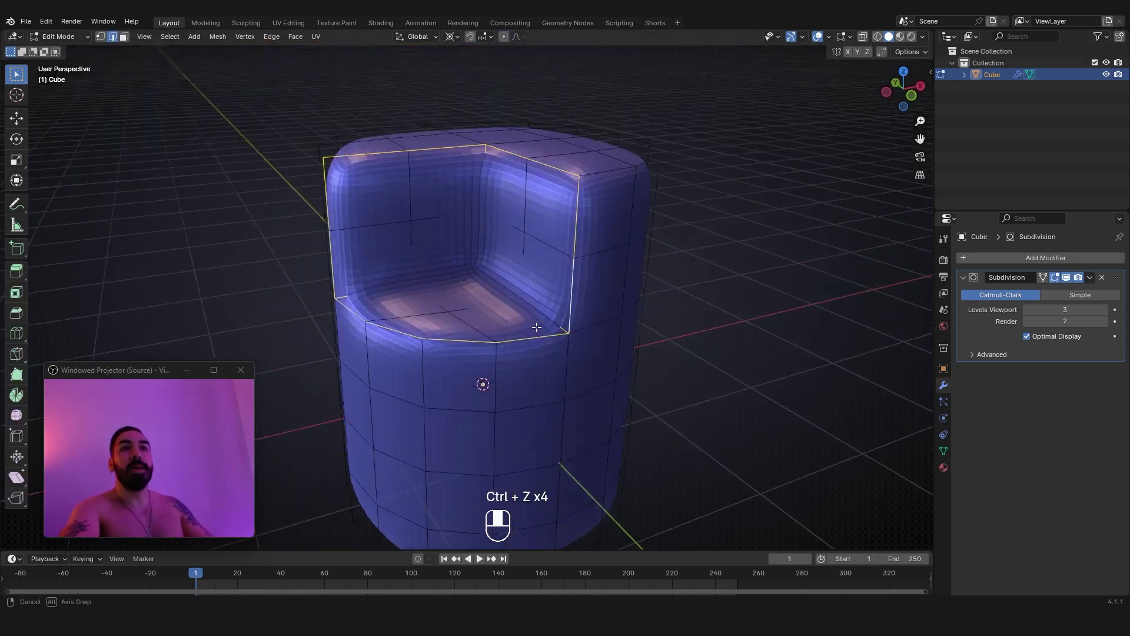
mouse_move(535, 328)
middle_mouse_down()
mouse_move(535, 315)
mouse_move(411, 321)
mouse_move(465, 362)
middle_mouse_up()
key("z")
key("z")
key("z")
key("z")
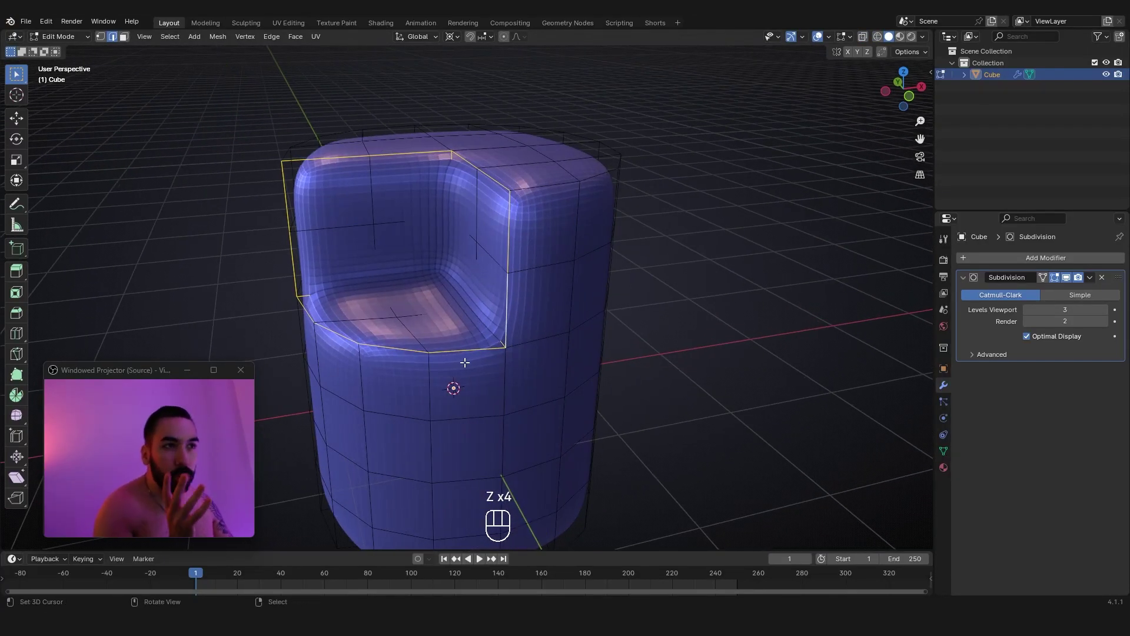
Step: Bevel the inner seat edges with 2 segments, 0.0464 m wide
key("ctrl")
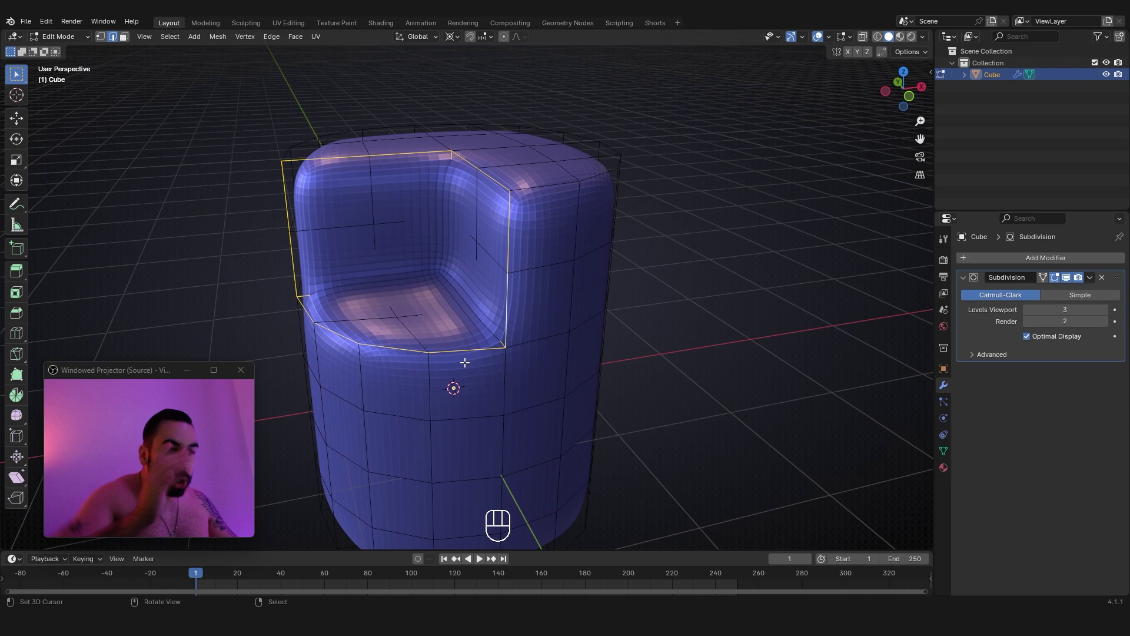
key("b")
key("ctrl+b")
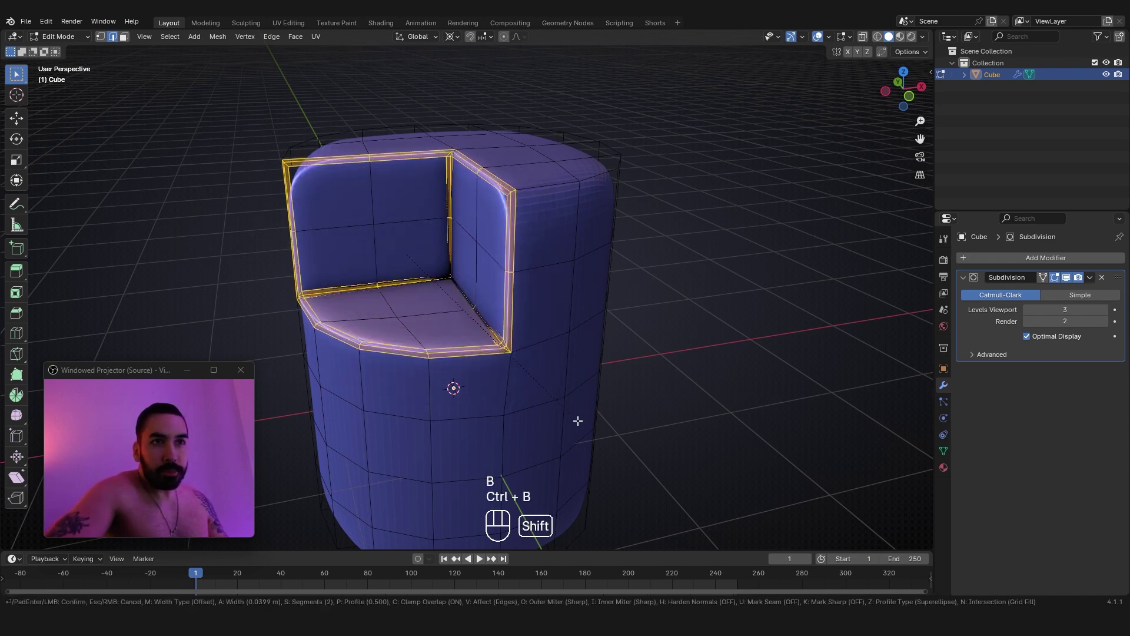
left_click(576, 414)
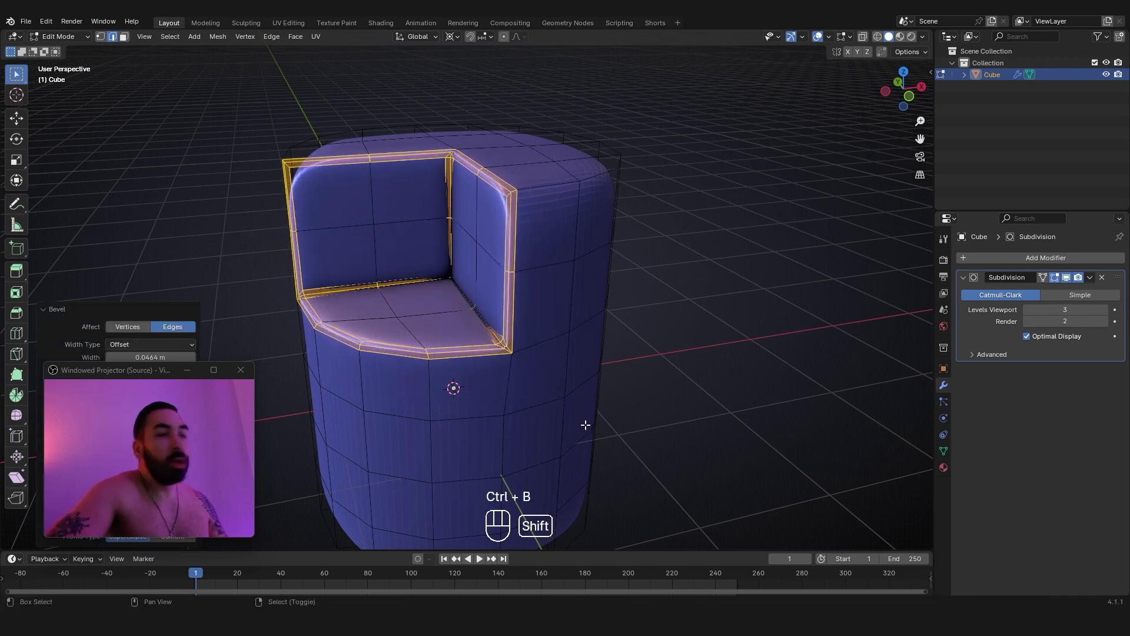
left_click_drag(113, 371, 119, 111)
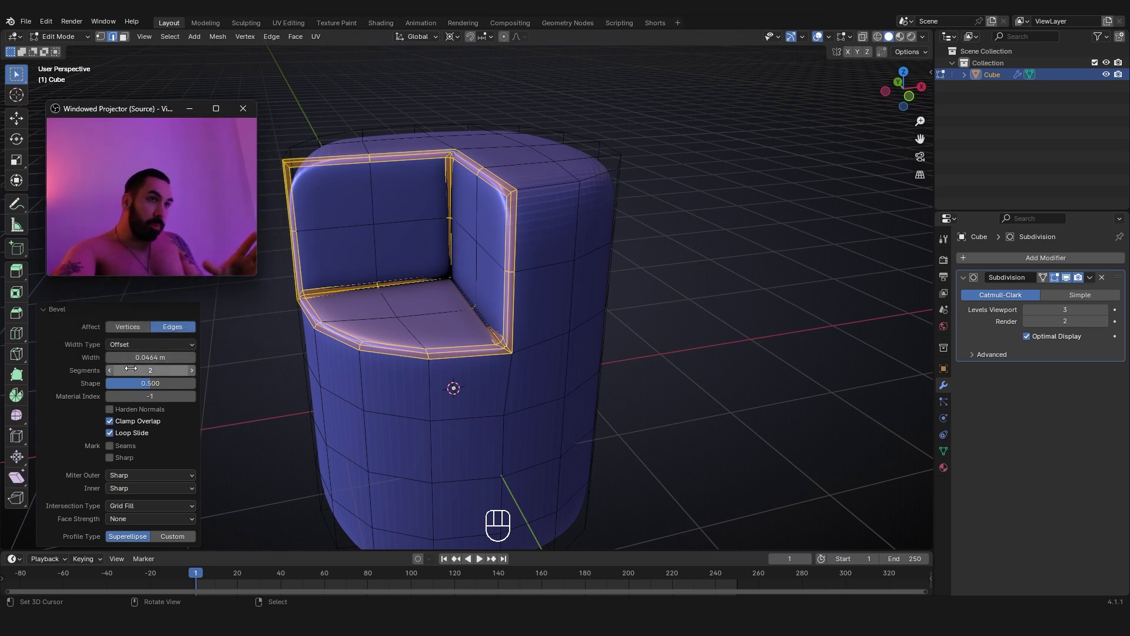
Step: Set the bevel Shape to 1.000 and Miter Outer to Arc, then inspect the arced corner
left_click_drag(141, 383, 188, 383)
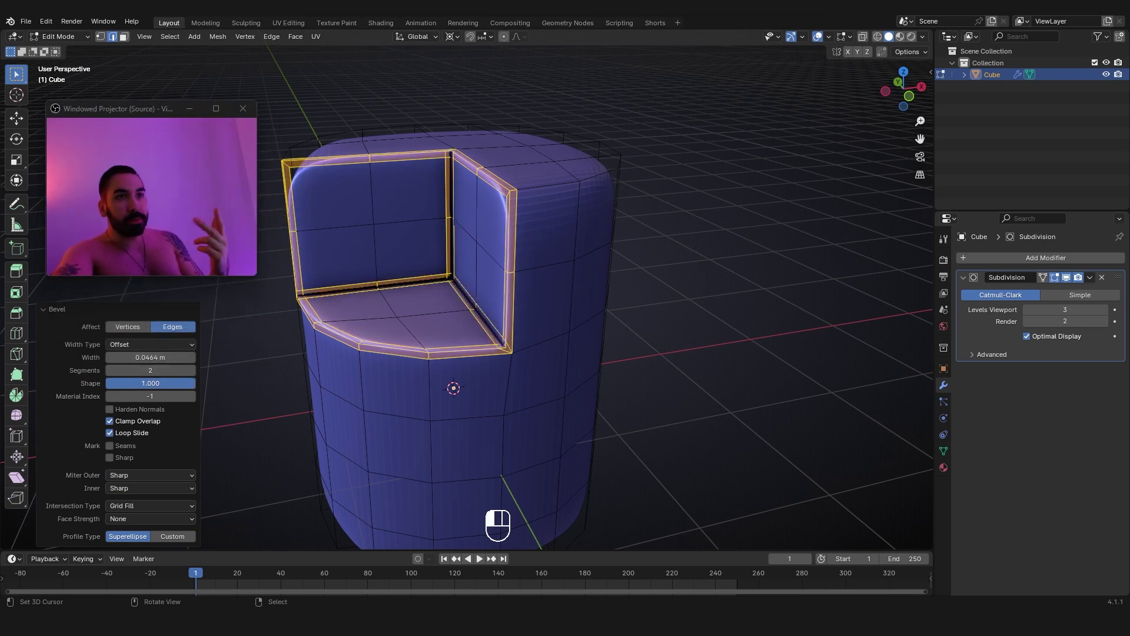
scroll(496, 409, "up", 5)
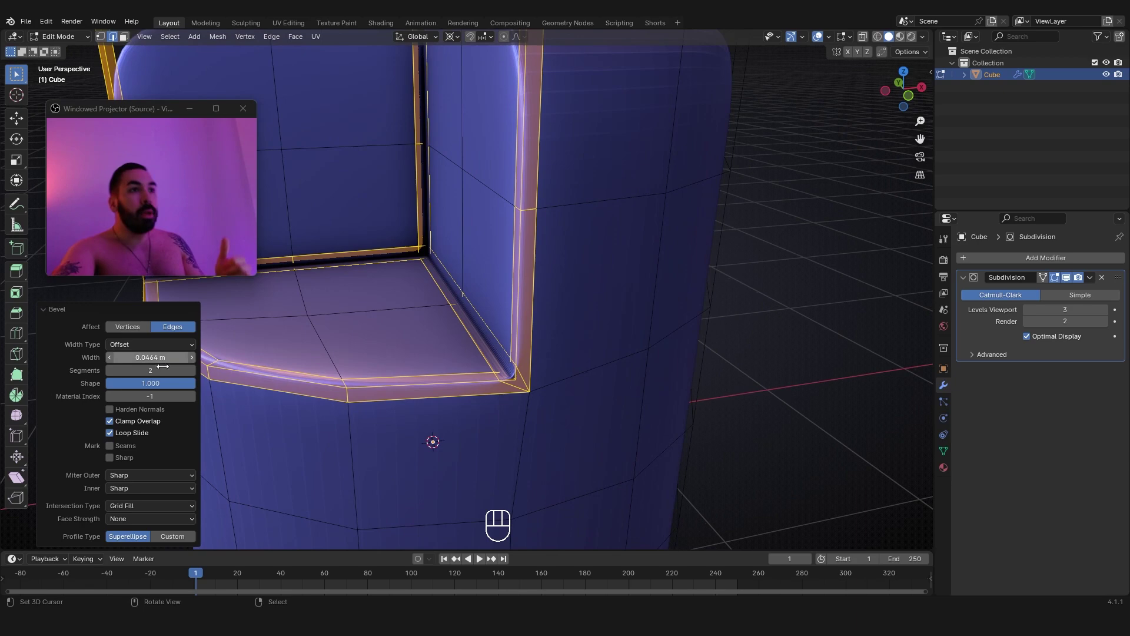
left_click(126, 476)
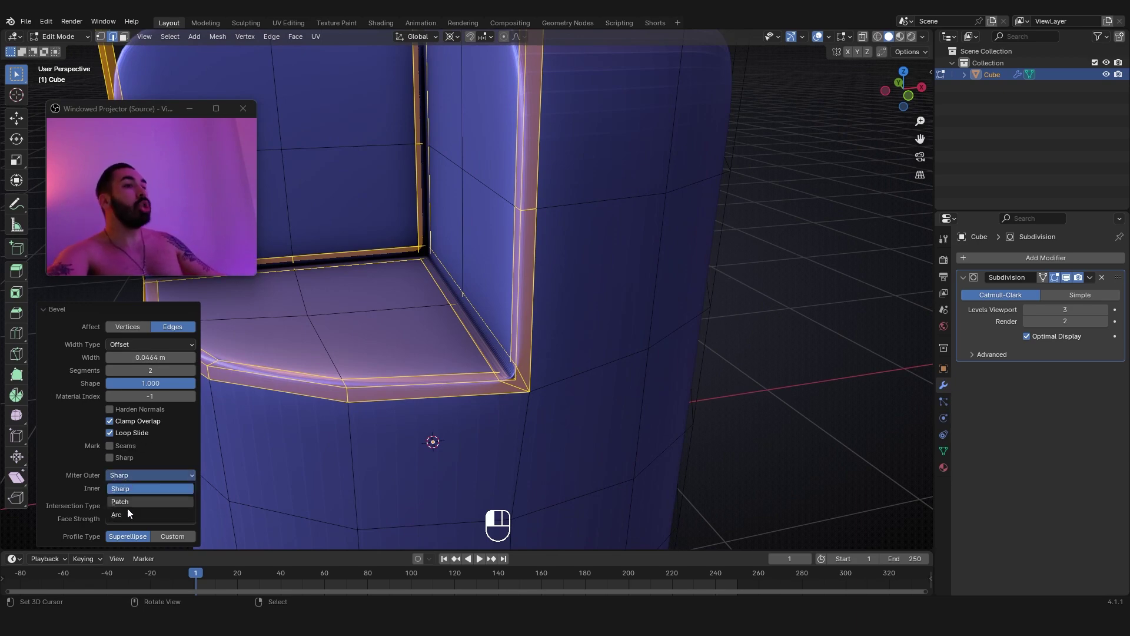
left_click(128, 514)
middle_click_drag(477, 412, 335, 335)
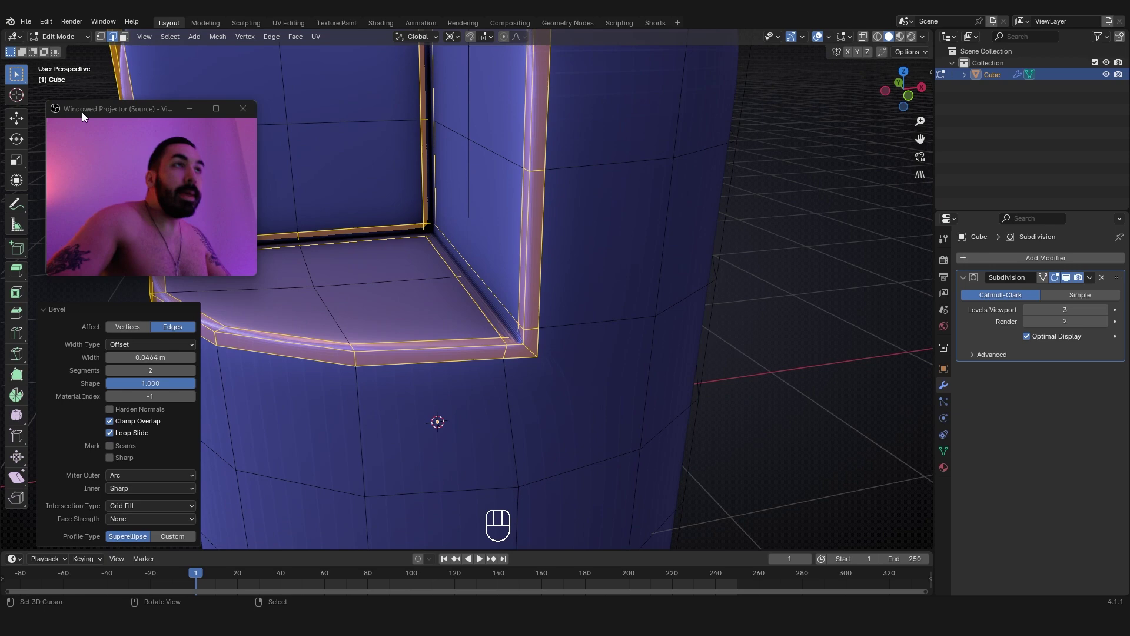
left_click_drag(83, 112, 79, 376)
middle_click_drag(312, 376, 523, 335)
scroll(523, 335, "down", 2)
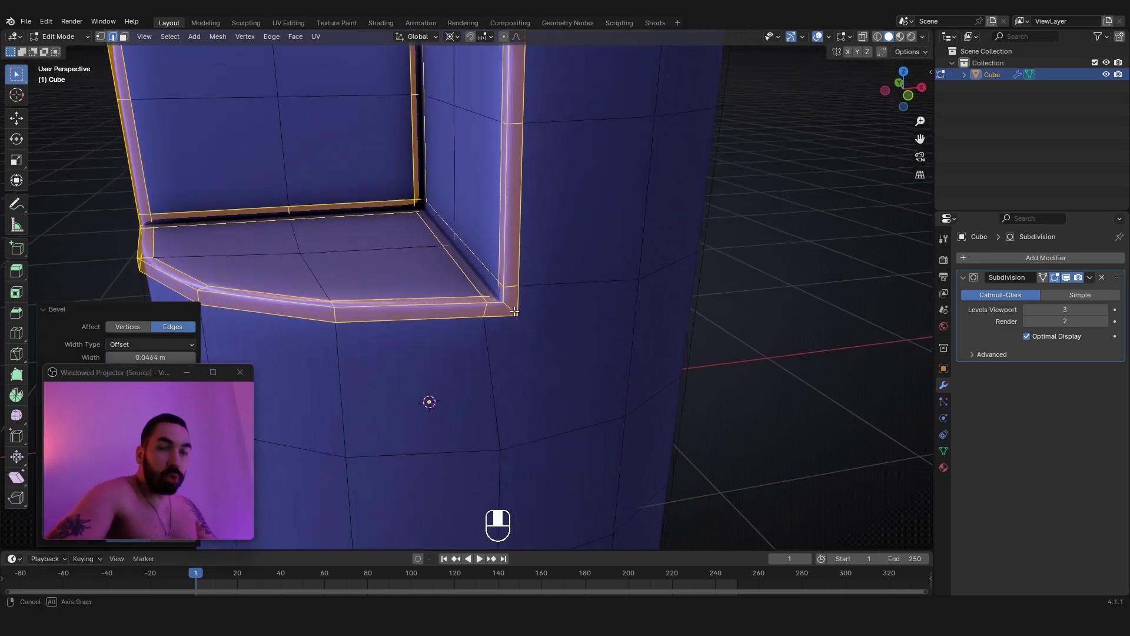
scroll(490, 308, "down", 2)
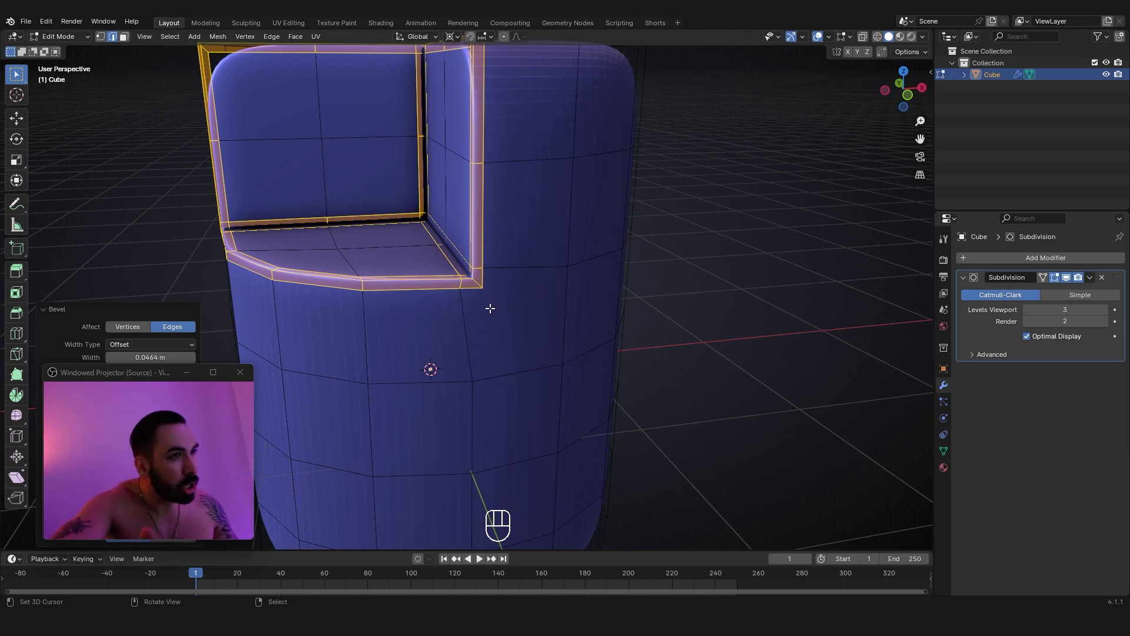
Step: Return to Object Mode and centre the smoothed seat corner in view
key("Tab")
middle_click_drag(482, 288, 425, 276, "shift")
scroll(425, 280, "up", 2)
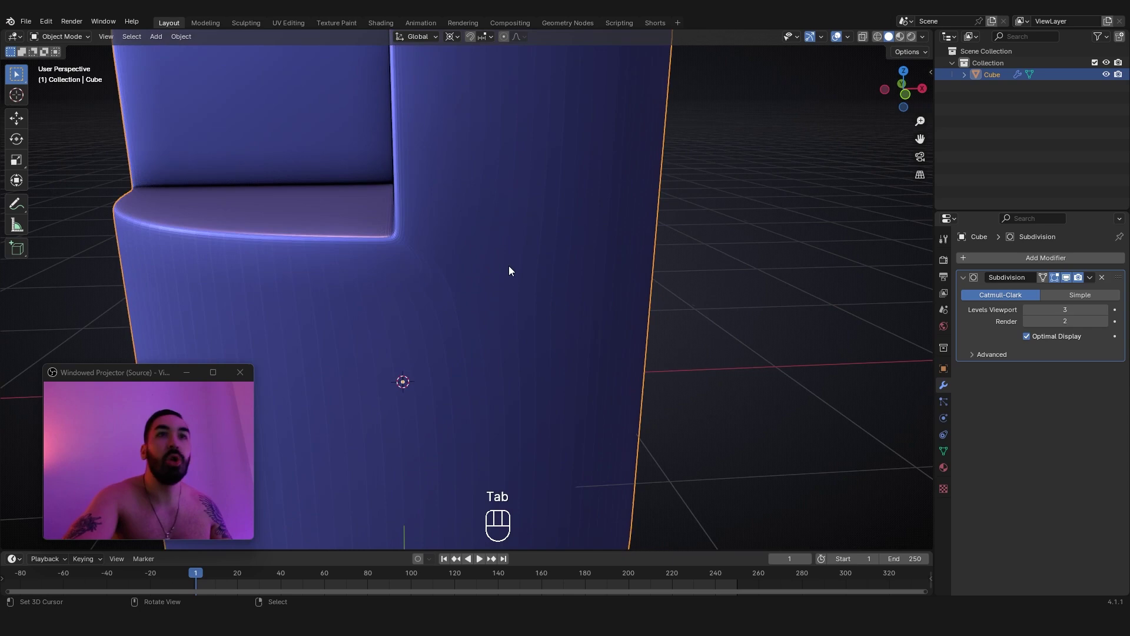
Step: Set subdivision preview to level 2 and apply it, then undo back to the unapplied modifier
key("ctrl+2")
key("ctrl+a")
key("Tab")
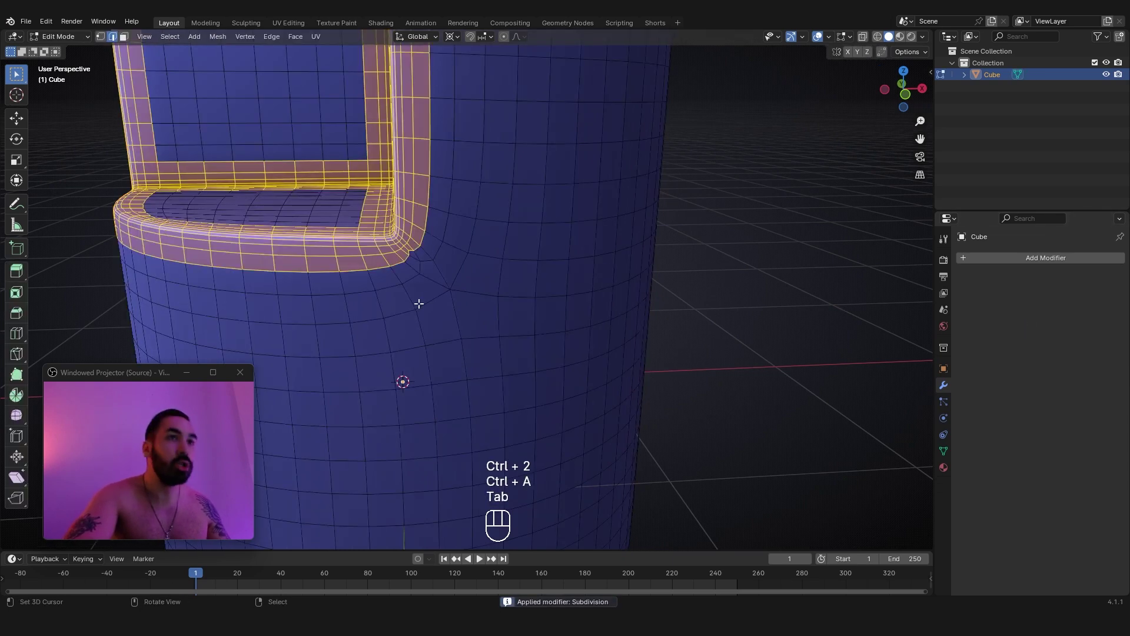
middle_click_drag(424, 276, 430, 248)
key("a")
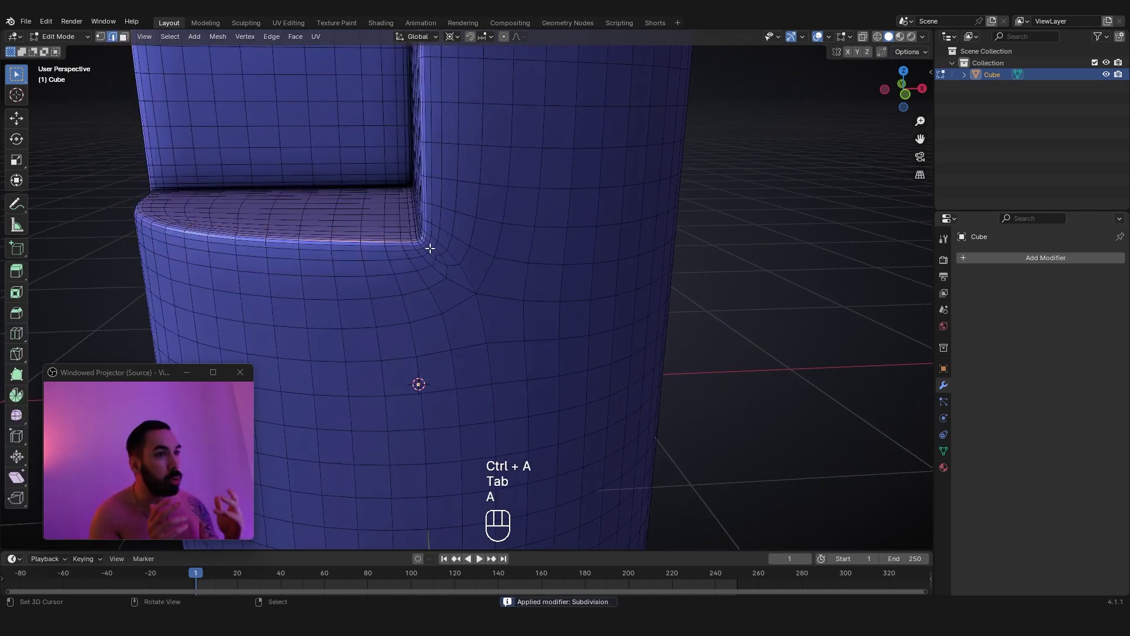
key("ctrl+z")
key("ctrl+z")
key("ctrl+z")
key("ctrl+z")
key("ctrl+z")
key("ctrl+z")
key("ctrl+z")
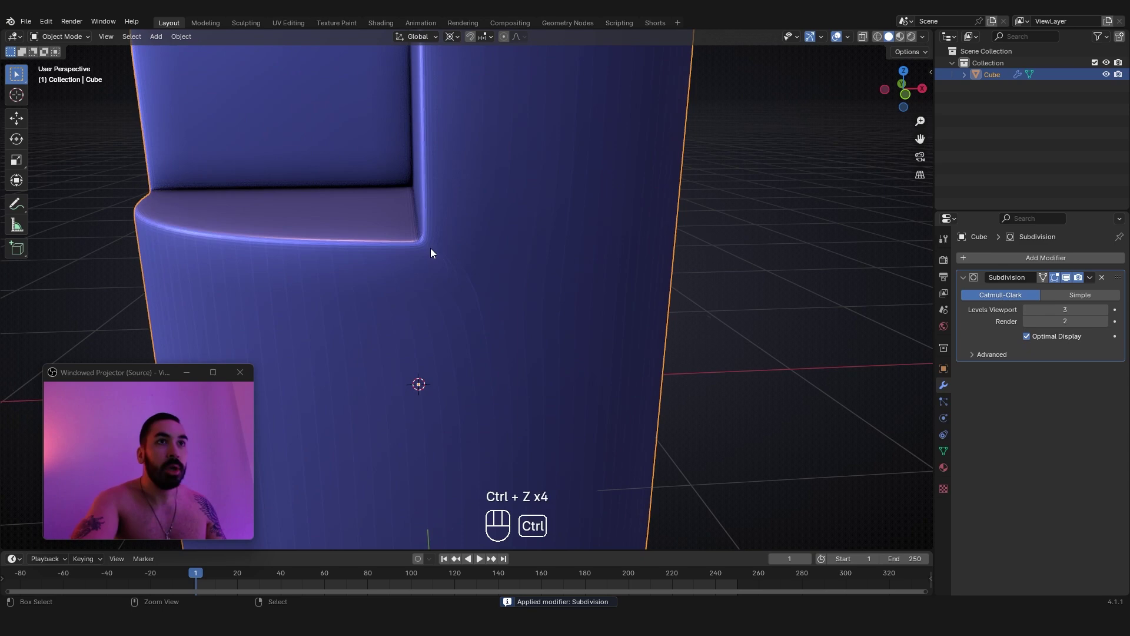
Step: Re-bevel the inner seat edges with one segment and select vertices near the seat corner, then switch to face selection
key("ctrl+b")
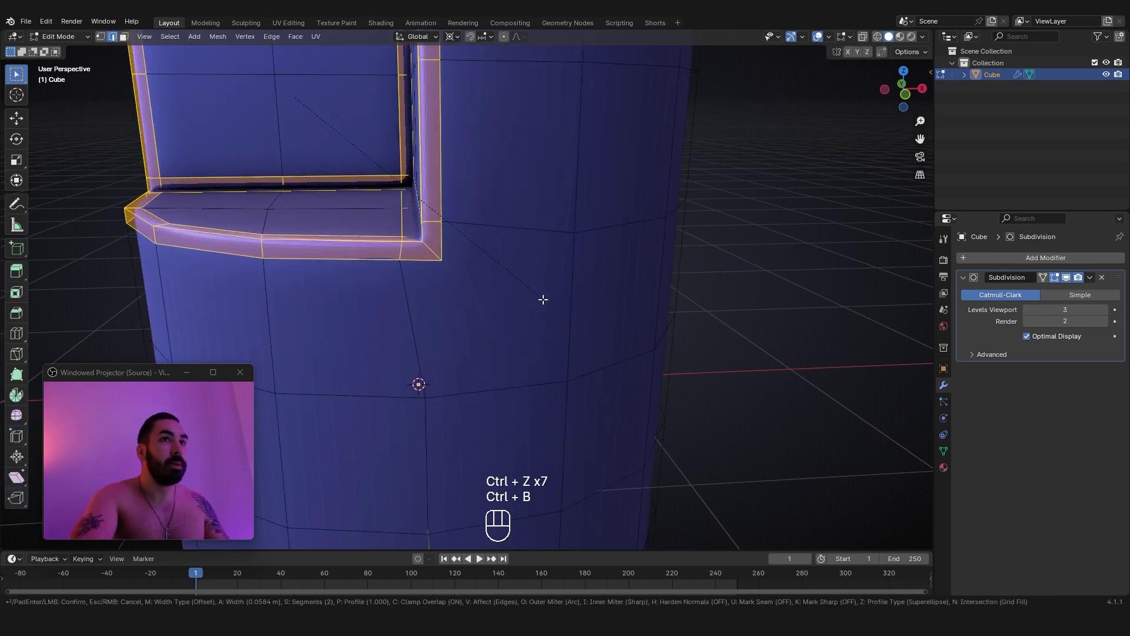
left_click(548, 302)
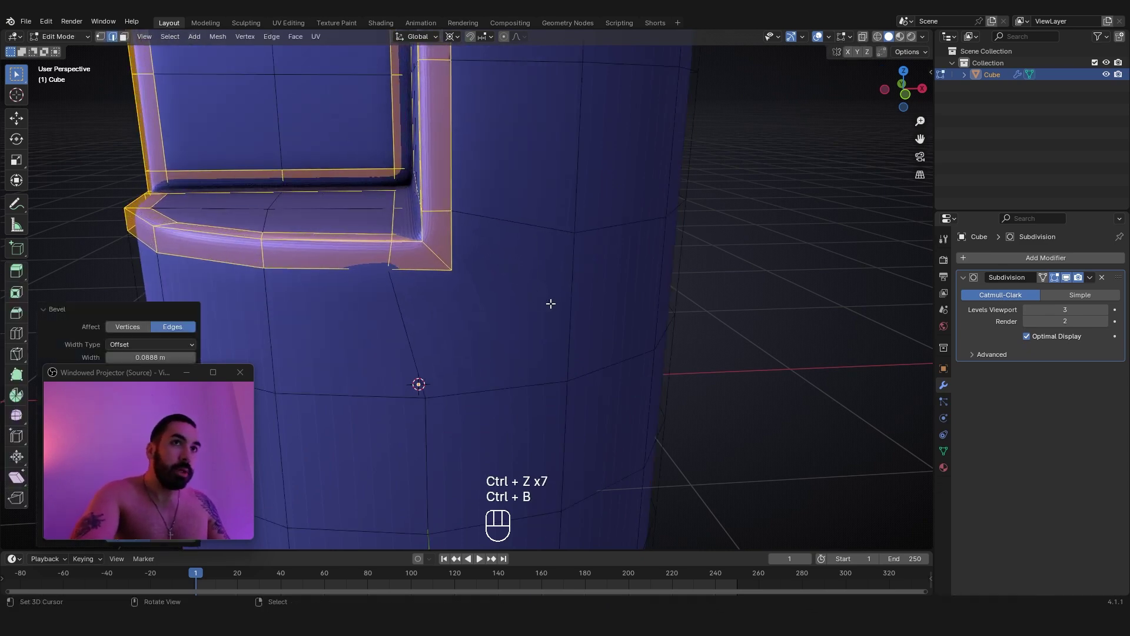
key("1")
left_click(450, 271)
left_click(562, 379, "shift")
middle_click_drag(560, 379, 549, 370)
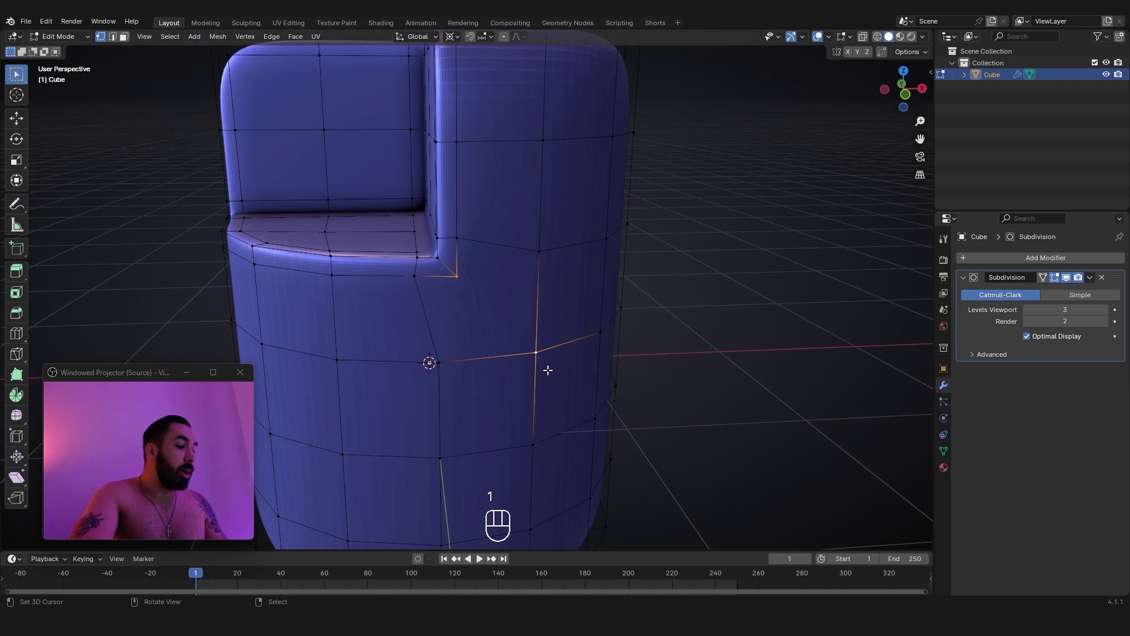
key("3")
key("3")
left_click(462, 309, "shift")
scroll(474, 297, "down", 3)
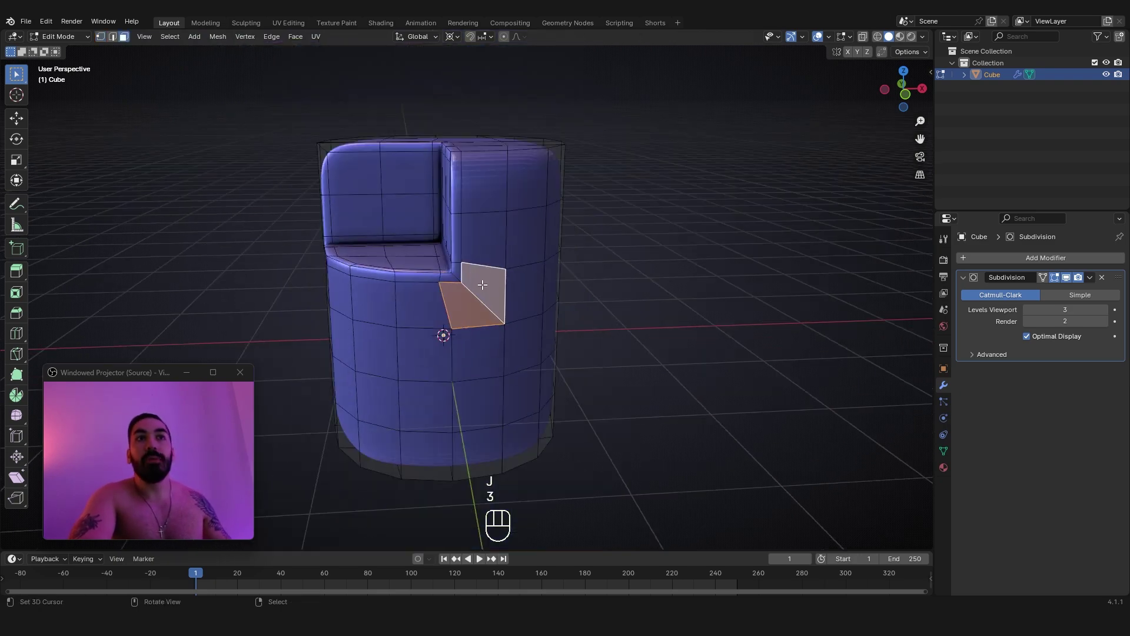
left_click(483, 268, "alt")
middle_click_drag(483, 268, 464, 257)
key("1")
left_click(462, 256)
key("j")
middle_click_drag(506, 220, 512, 286)
left_click(619, 289, "shift")
key("3")
left_click(595, 295, "alt")
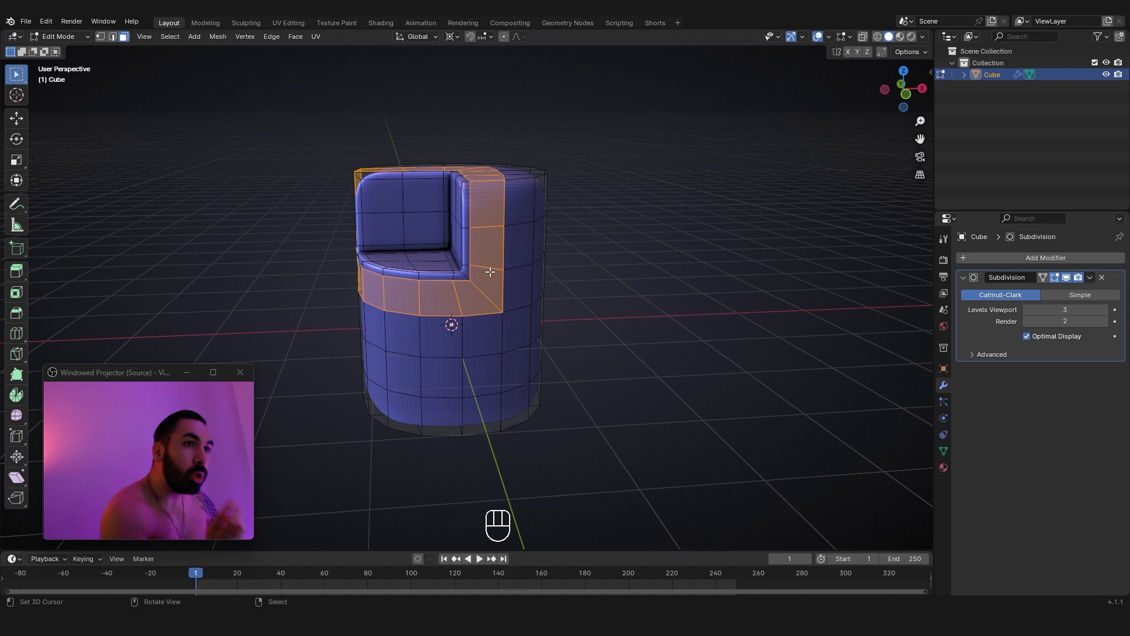
middle_click_drag(492, 305, 455, 276)
Step: Compare the chair in Object and Edit Mode, then undo back to the selected seat face loop
key("ctrl+z")
key("ctrl+z")
key("ctrl+z")
key("ctrl+z")
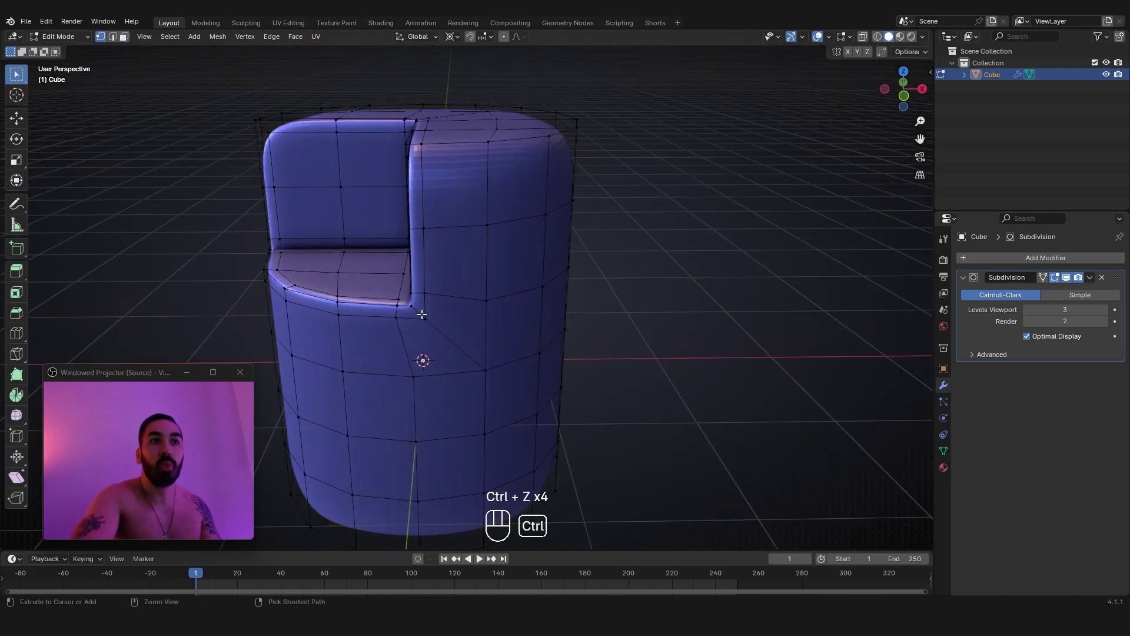
key("Tab")
mouse_move(461, 329)
middle_mouse_down()
mouse_move(472, 347)
mouse_move(468, 333)
mouse_move(384, 297)
mouse_move(466, 314)
mouse_move(441, 326)
mouse_move(461, 363)
mouse_move(585, 360)
mouse_move(536, 359)
mouse_move(555, 355)
middle_mouse_up()
key("Tab")
key("z")
key("Tab")
key("z")
key("Tab")
key("ctrl+z")
key("ctrl+z")
key("ctrl+z")
key("ctrl+z")
key("ctrl+z")
key("ctrl+z")
key("ctrl+z")
key("ctrl+z")
key("ctrl+z")
key("ctrl+z")
key("ctrl+z")
key("ctrl+z")
key("ctrl+z")
key("ctrl+z")
key("ctrl+z")
key("ctrl+z")
Step: Bevel the seat edges and check the inner corner by hiding and restoring its vertex
key("ctrl+b")
left_click(562, 357)
key("1")
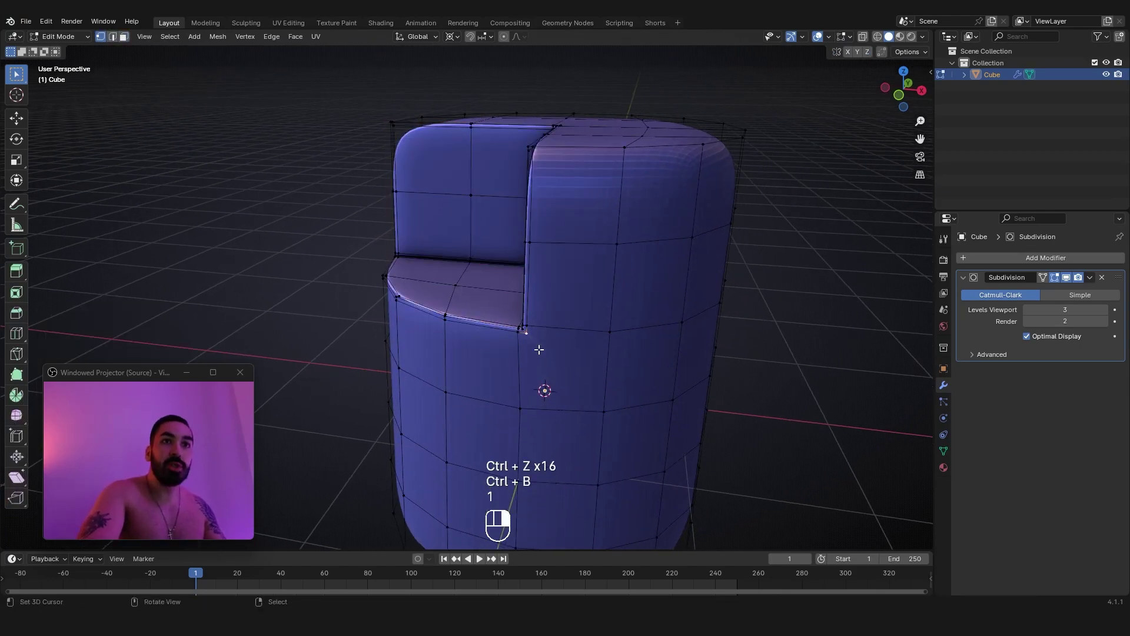
left_click(600, 409)
key("h")
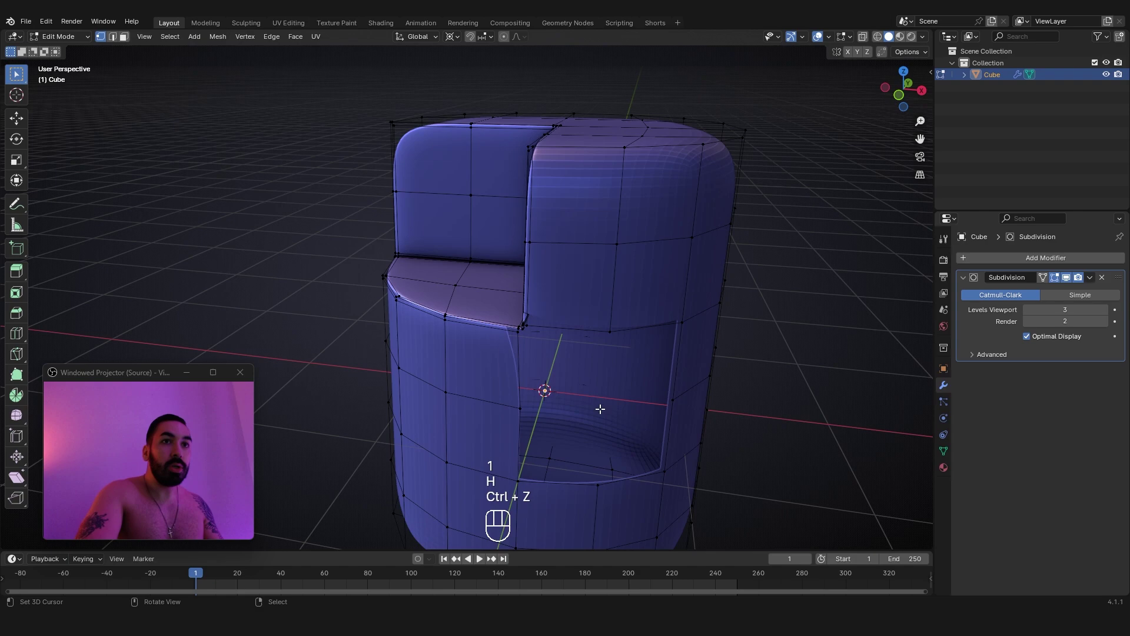
key("z")
key("ctrl+z")
key("z")
Step: Return to Object Mode and apply Shade Smooth to the whole chair
key("Tab")
middle_click_drag(595, 390, 253, 115)
left_click(195, 37)
left_click(256, 295)
middle_click_drag(330, 306, 480, 405)
Step: Inspect the chair from the top view in wireframe, then return to solid perspective
key("KP_7")
key("shift+z")
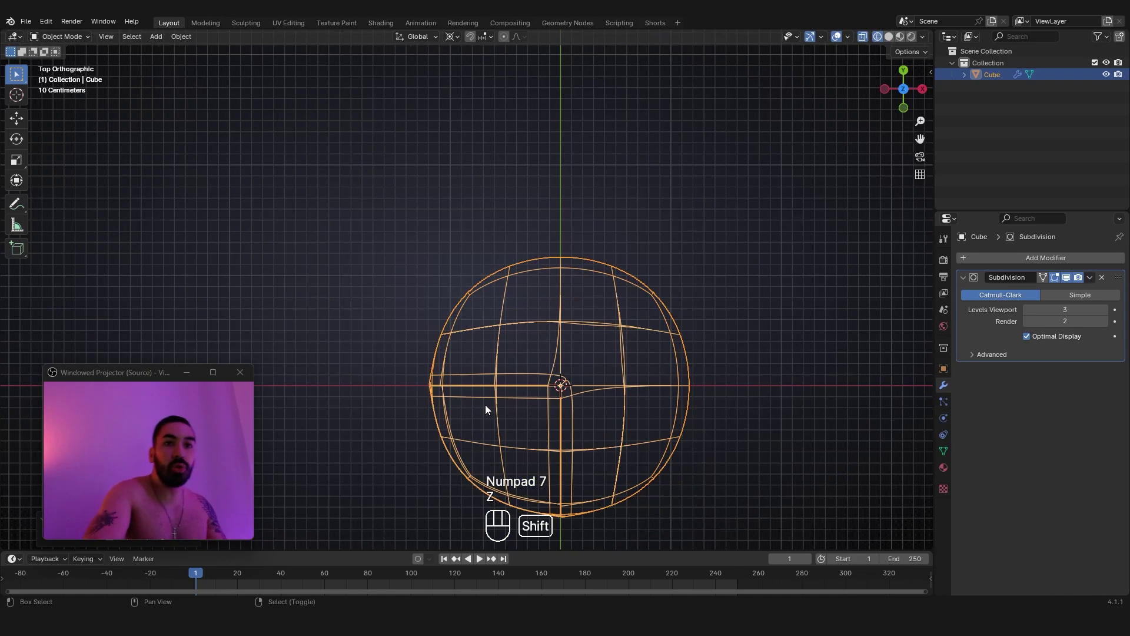
scroll(486, 404, "up", 4)
key("shift+z")
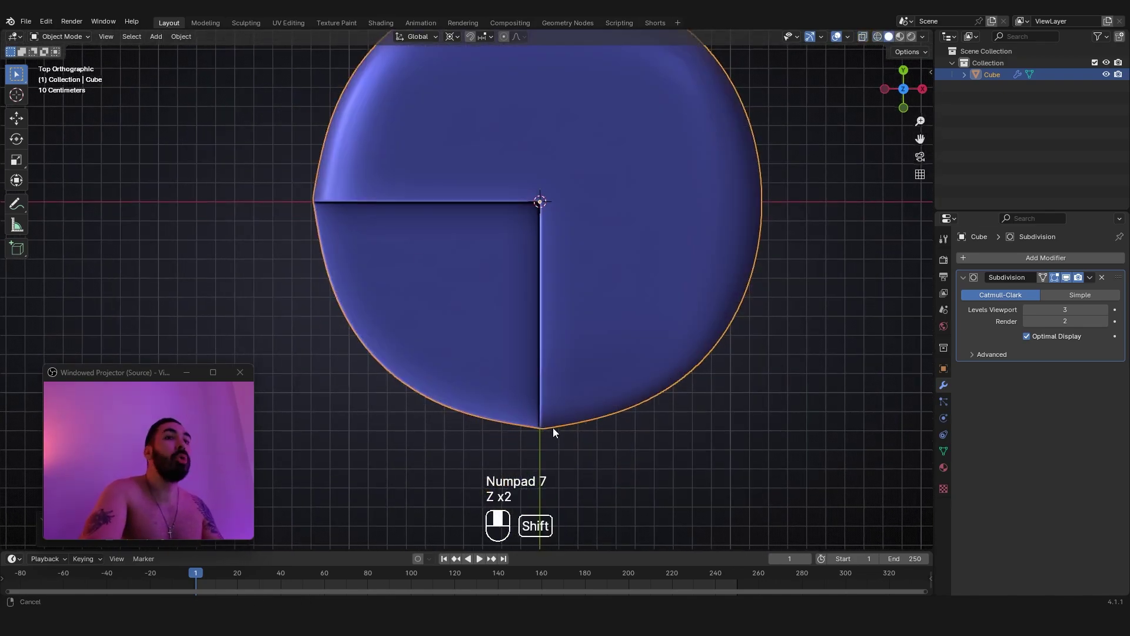
mouse_move(555, 429)
middle_mouse_down()
mouse_move(536, 404)
mouse_move(525, 321)
mouse_move(499, 340)
mouse_move(500, 360)
middle_mouse_up()
Step: Enter Edit Mode, orbit to a front view and toggle selection of the whole mesh
key("Tab")
key("Tab")
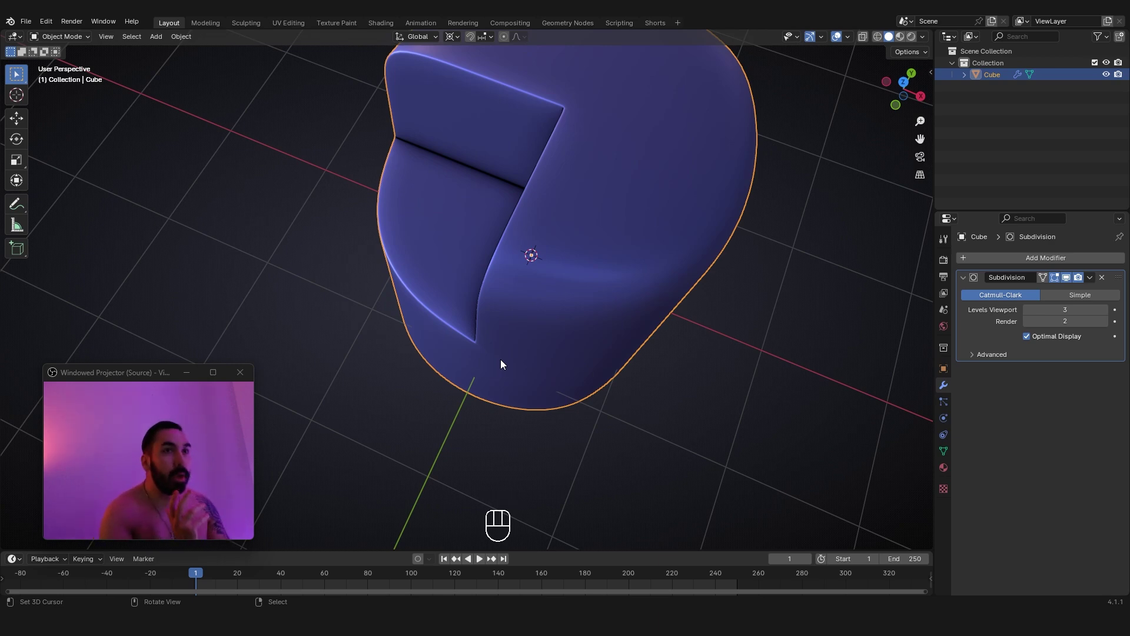
key("Tab")
middle_click_drag(500, 360, 532, 277)
key("a")
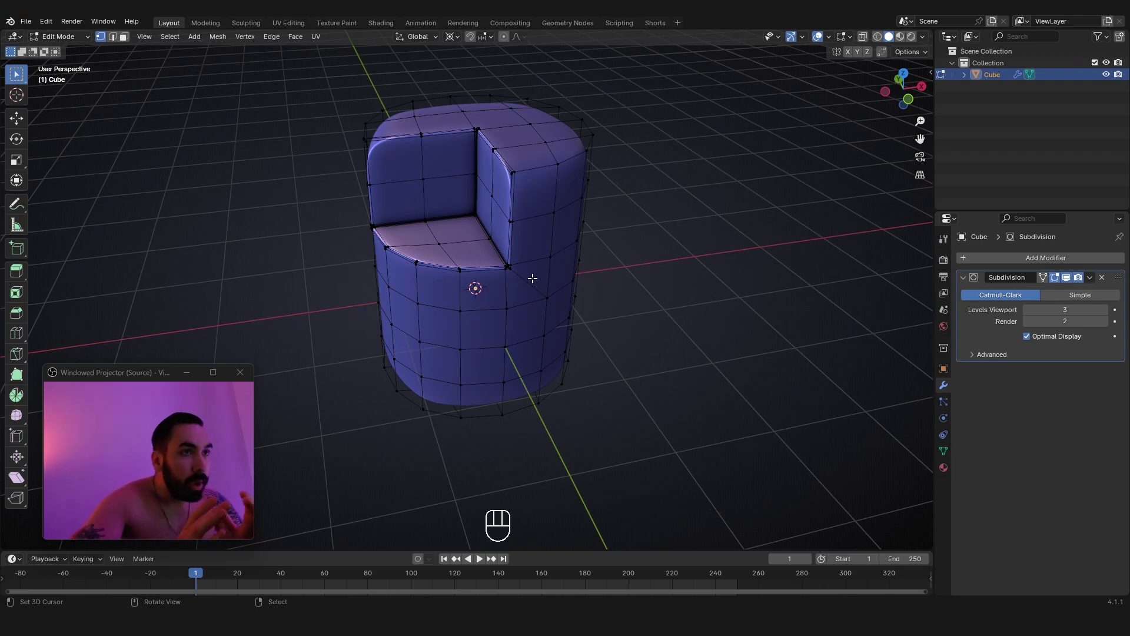
Step: Undo recent mesh changes and grow the selection to similar edges
mouse_move(542, 268)
middle_mouse_down()
mouse_move(537, 229)
mouse_move(560, 242)
mouse_move(586, 288)
mouse_move(534, 284)
mouse_move(627, 234)
middle_mouse_up()
key("ctrl+z")
key("ctrl+z")
key("ctrl+z")
key("ctrl+z")
key("ctrl+z")
key("ctrl+z")
key("ctrl+z")
key("ctrl+z")
key("ctrl+z")
key("ctrl+z")
key("ctrl+z")
key("z")
key("z")
key("z")
key("z")
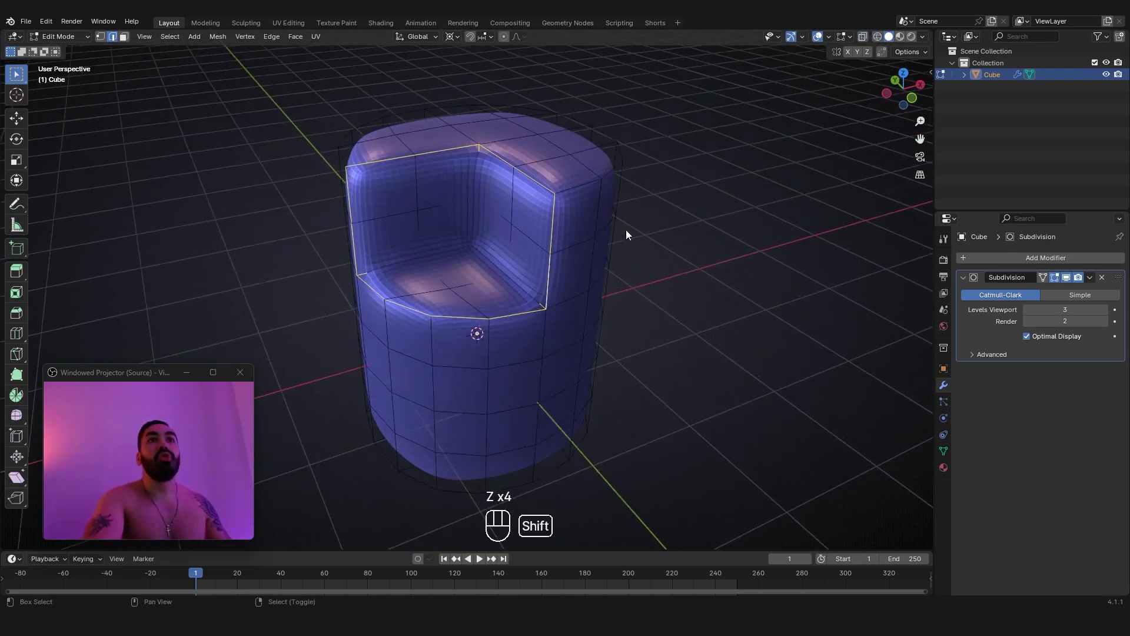
key("shift+g")
left_click(627, 234)
middle_click_drag(518, 291, 529, 265)
key("z")
key("z")
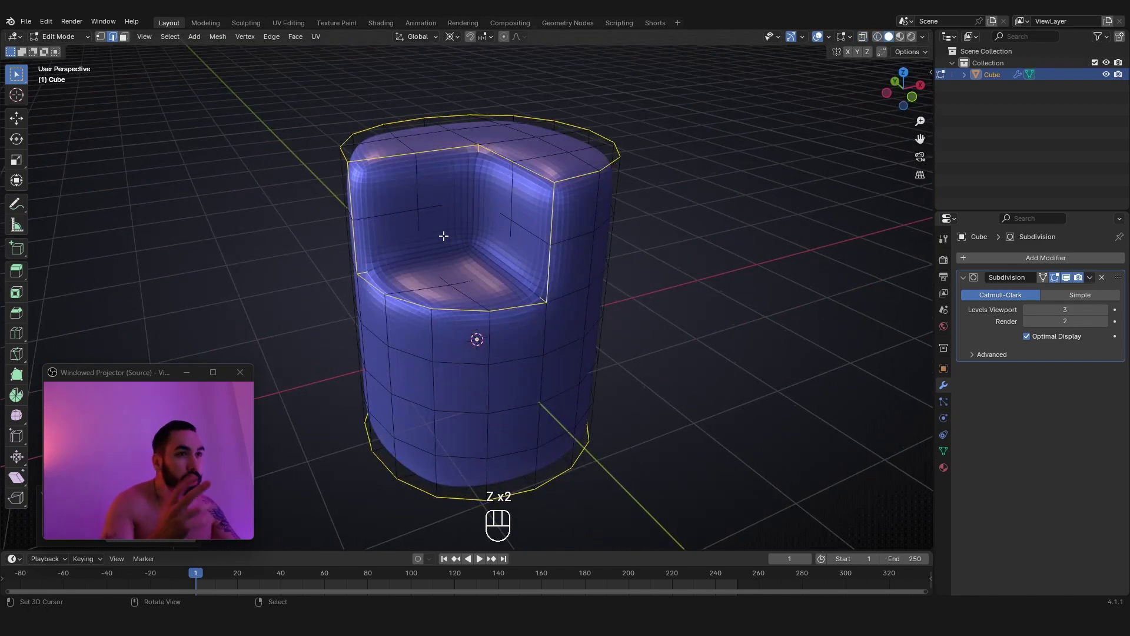
Step: Show the sidebar transform values, return to Object Mode and lower the Subdivision viewport level to 2
key("n")
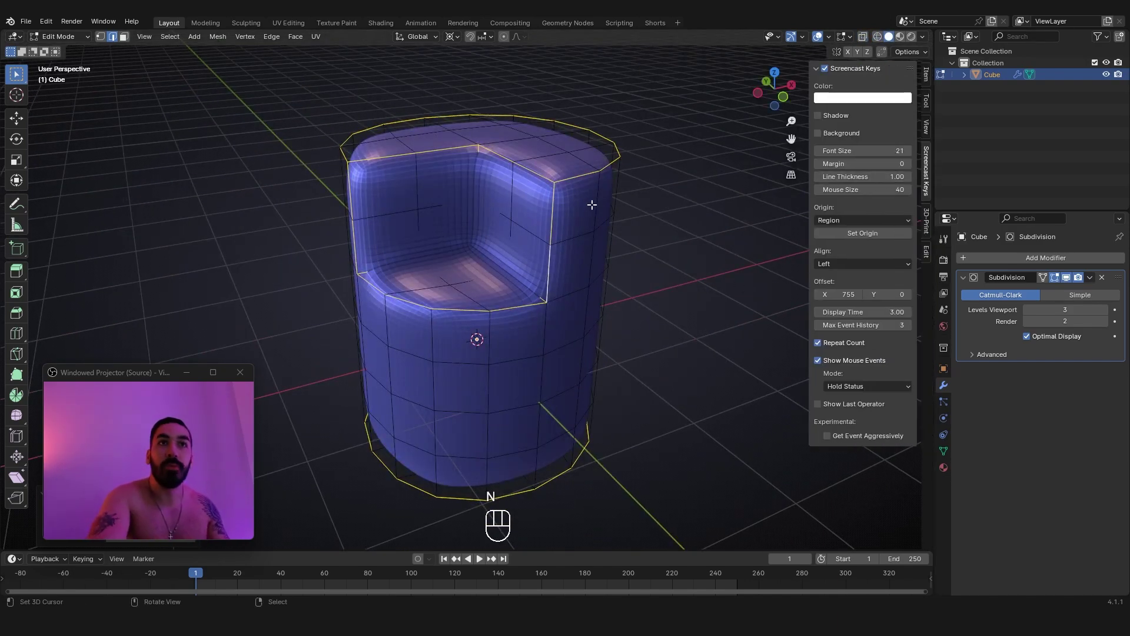
middle_click_drag(592, 204, 644, 215)
middle_click_drag(736, 276, 659, 264)
left_click(926, 75)
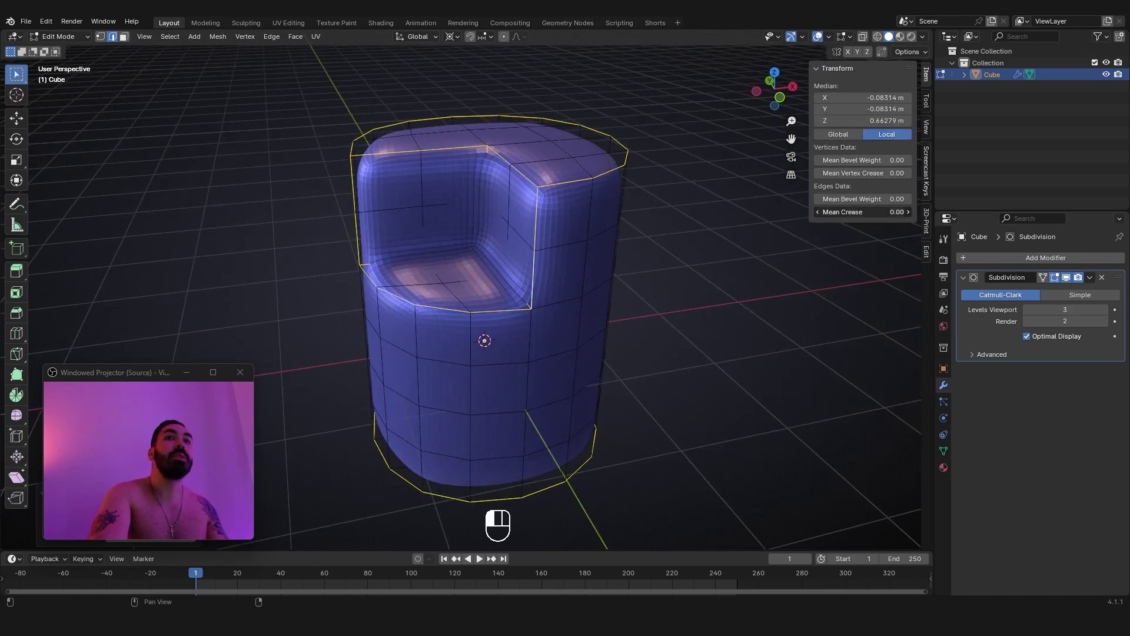
key("Tab")
middle_click_drag(515, 265, 730, 273)
key("ctrl+1")
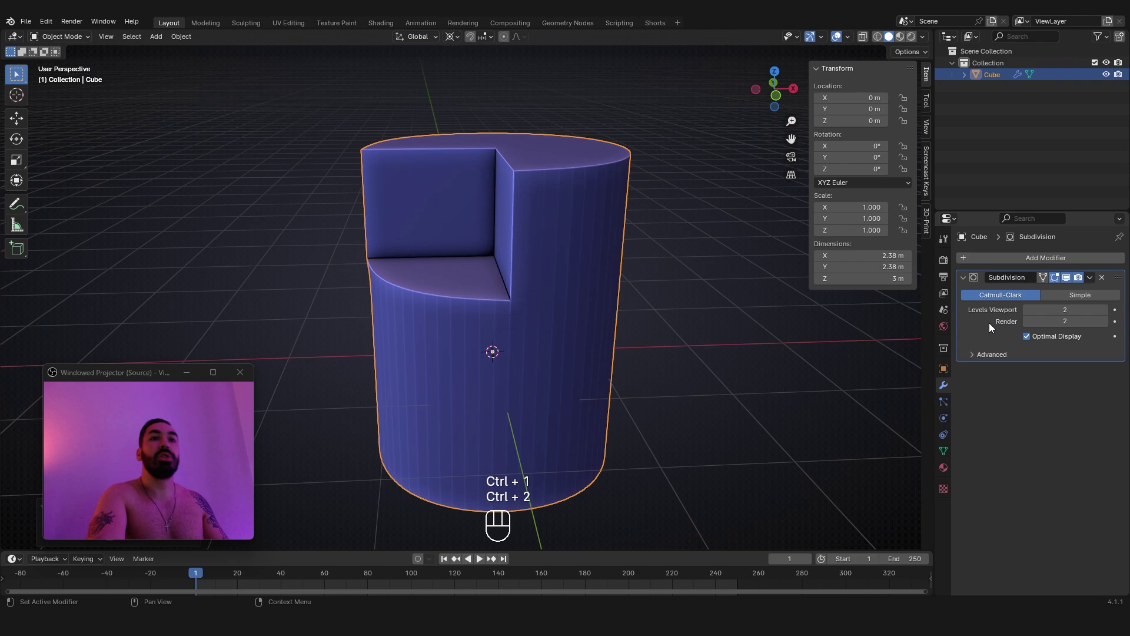
Step: Apply the Subdivision modifier, inspect the resulting dense mesh in Edit Mode, then return to Object Mode
key("ctrl+a")
key("Tab")
scroll(529, 285, "up", 3)
middle_click_drag(530, 285, 541, 182)
key("1")
key("ctrl+z")
key("1")
scroll(566, 323, "down", 2)
key("2")
key("a")
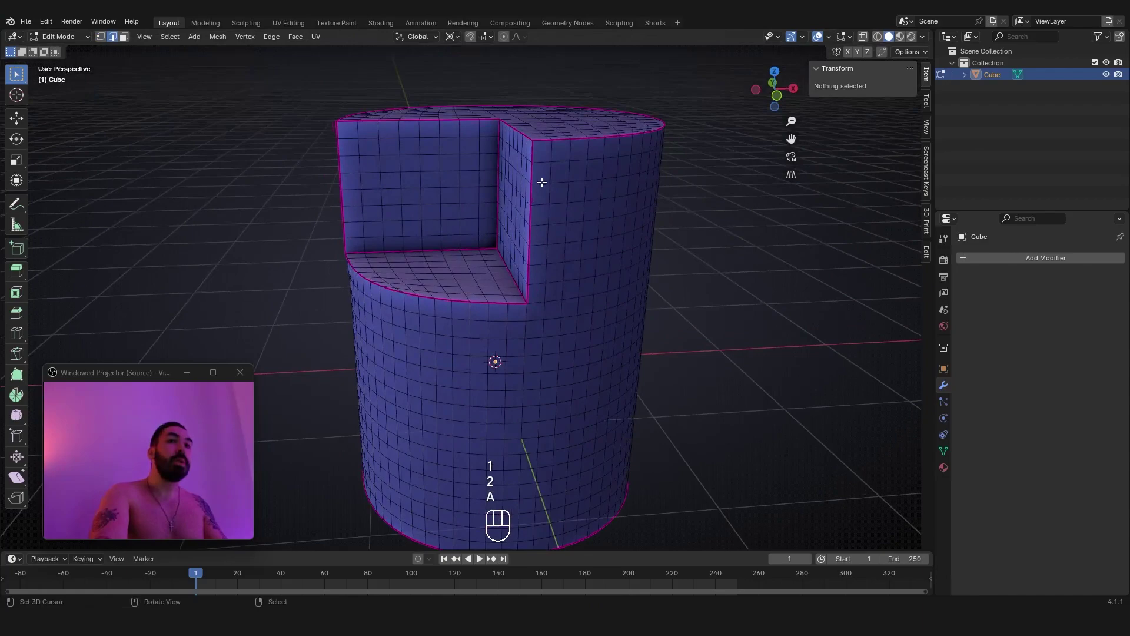
key("Tab")
key("Tab")
key("Tab")
Step: Add a level-2 subdivision with Ctrl+2 and re-enter Edit Mode in vertex selection near the seat corner
key("ctrl+2")
key("Tab")
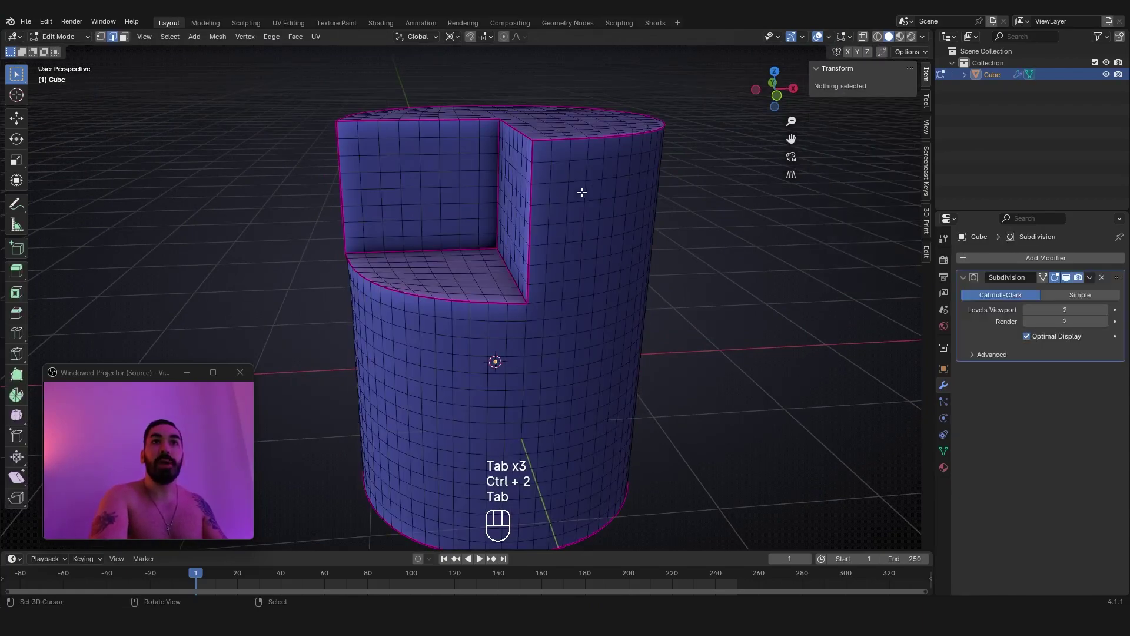
key("a")
key("Tab")
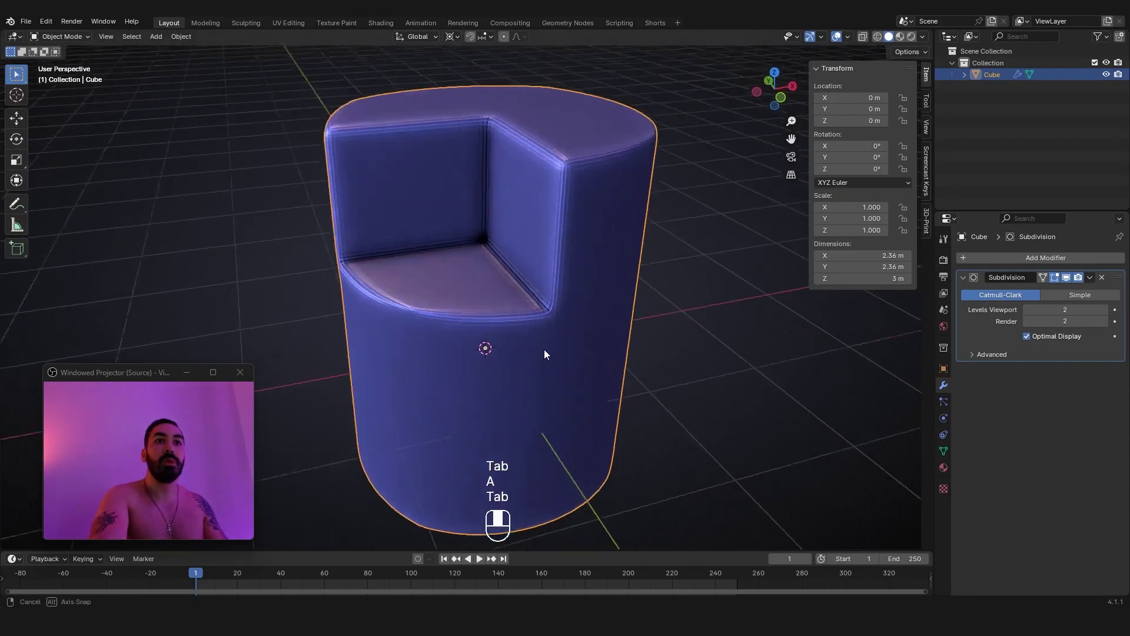
key("Tab")
scroll(544, 349, "up", 2)
middle_click_drag(544, 348, 504, 329)
key("z")
key("z")
key("1")
Step: Select vertices along the seat corner and snap the 3D cursor to the selection
left_click(512, 359)
middle_click_drag(550, 252, 474, 395)
key("shift+s")
left_click(485, 256, "ctrl")
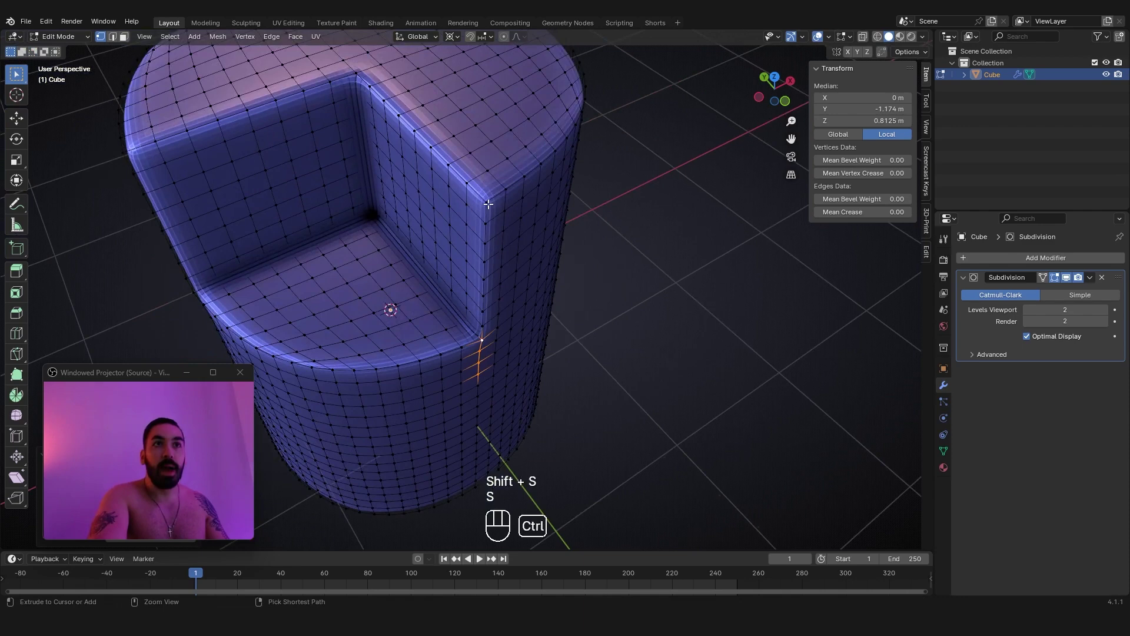
left_click(475, 395)
key("shift+s")
left_click(567, 428)
key("shift+s")
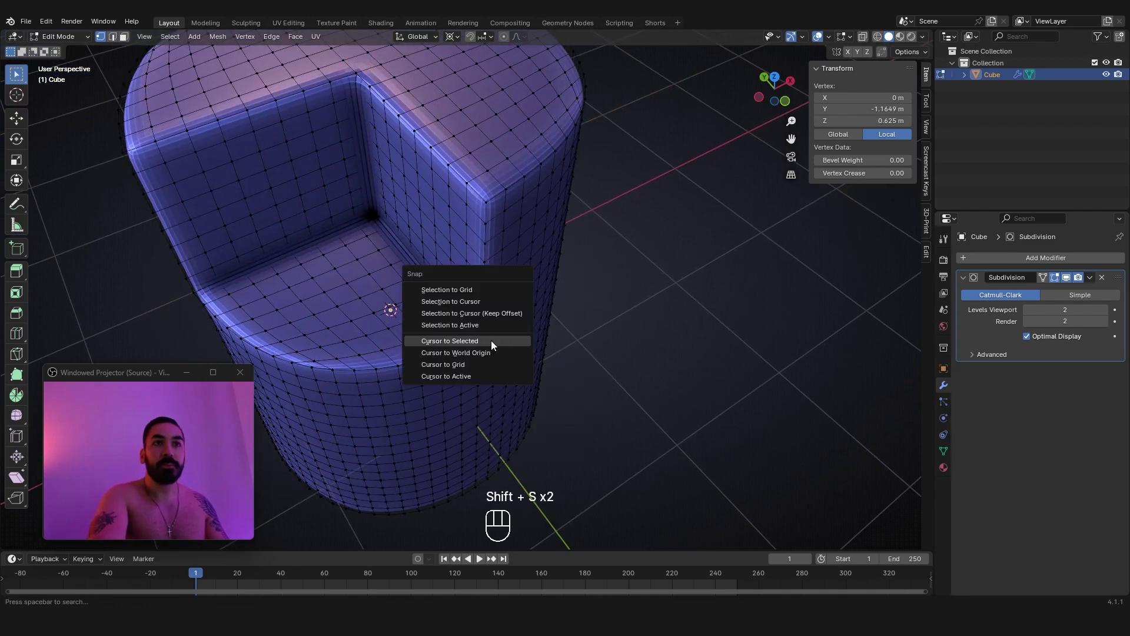
left_click(491, 340)
Step: Try scaling a vertex path, cancel it, and undo the edits back to Object Mode
left_click(477, 365, "ctrl")
key("s")
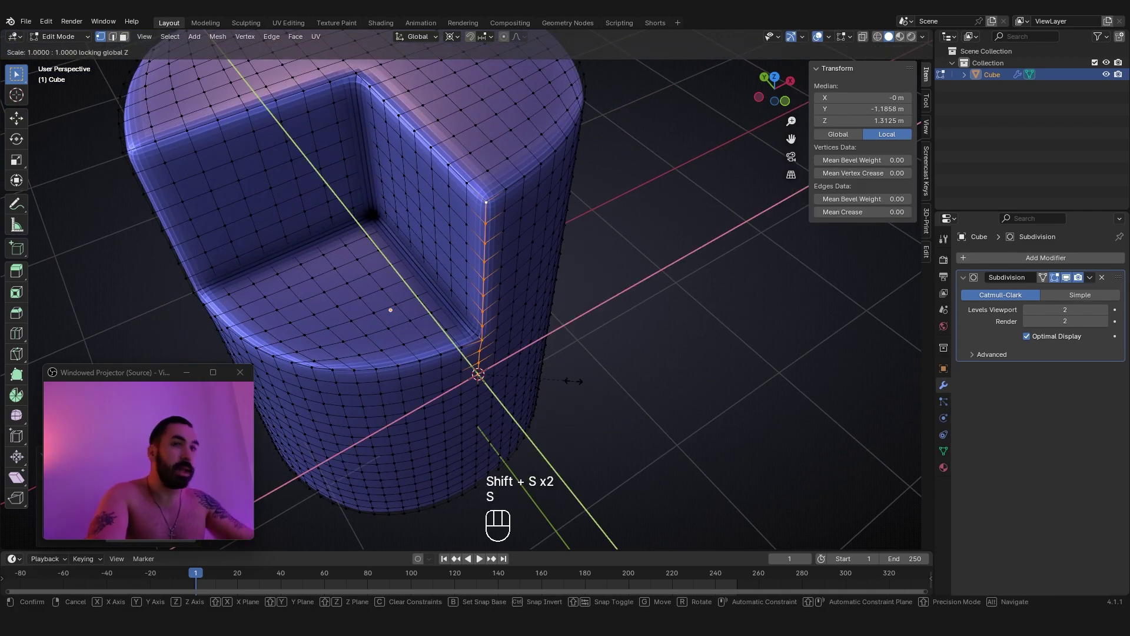
right_click(474, 365)
scroll(475, 366, "down", 5)
key("ctrl+z")
key("ctrl+z")
key("ctrl+z")
key("ctrl+z")
key("ctrl+z")
key("ctrl+z")
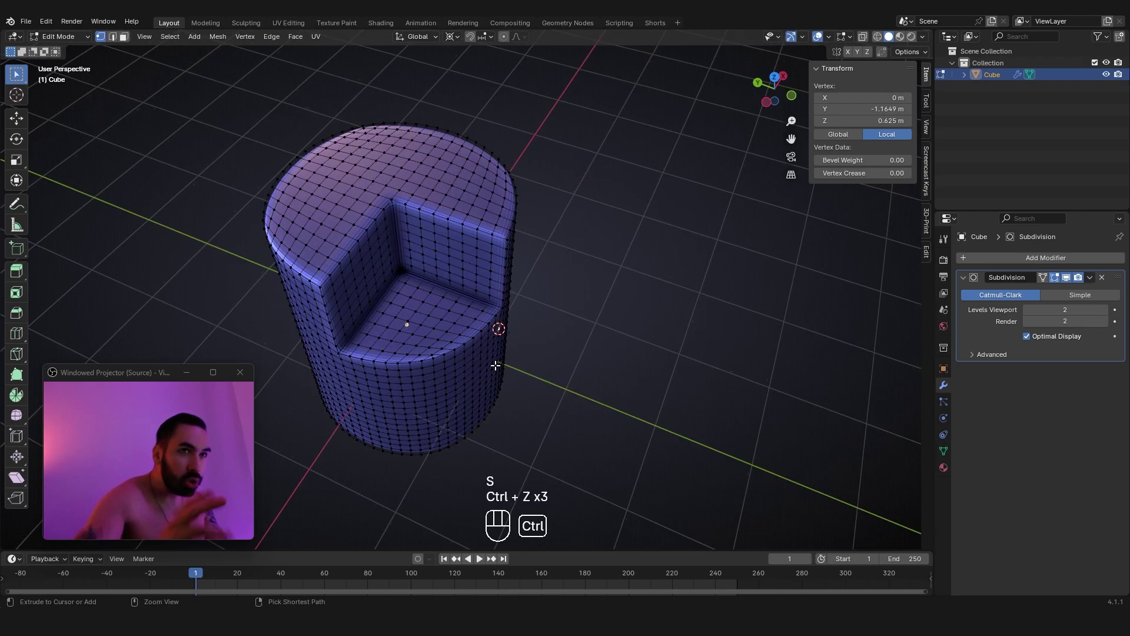
key("ctrl+z")
key("ctrl+z")
key("ctrl+z")
key("ctrl+z")
key("ctrl+z")
key("ctrl+z")
key("ctrl+z")
key("ctrl+z")
key("ctrl+z")
key("ctrl+z")
key("ctrl+z")
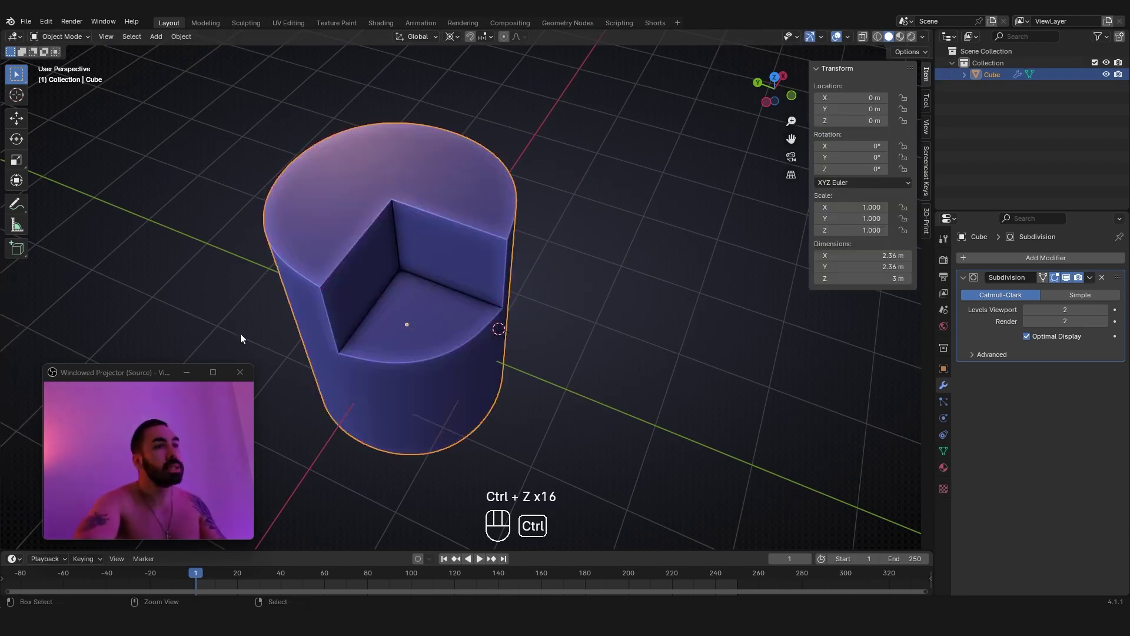
Step: Snap the 3D cursor back to the chair's centre
left_click_drag(68, 364, 76, 417)
scroll(472, 365, "down", 3)
middle_click_drag(472, 365, 401, 324)
scroll(402, 323, "up", 3)
key("shift+s")
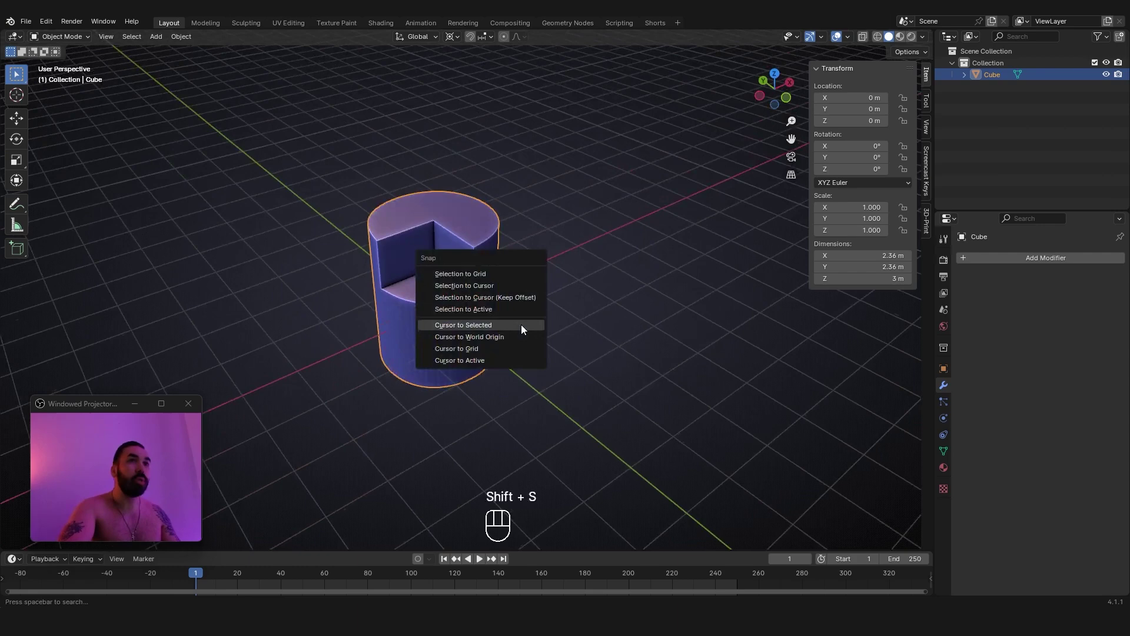
left_click(521, 324)
Step: Orbit and zoom around the chair to inspect the seat from several angles
scroll(445, 354, "up", 3)
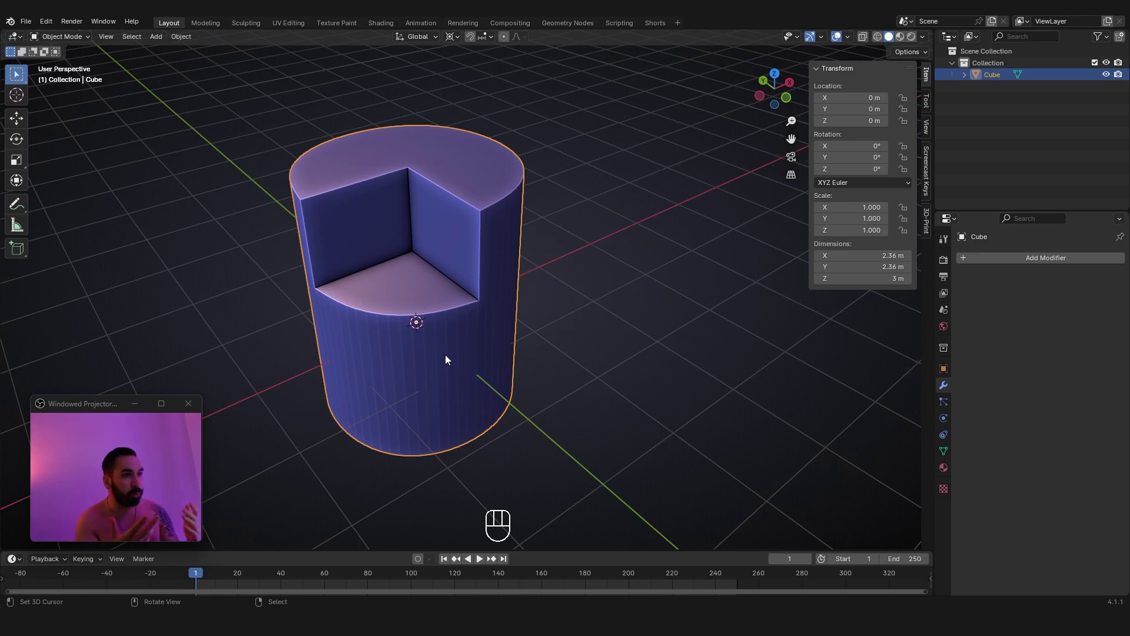
middle_click_drag(361, 281, 385, 271)
middle_click_drag(423, 311, 452, 310)
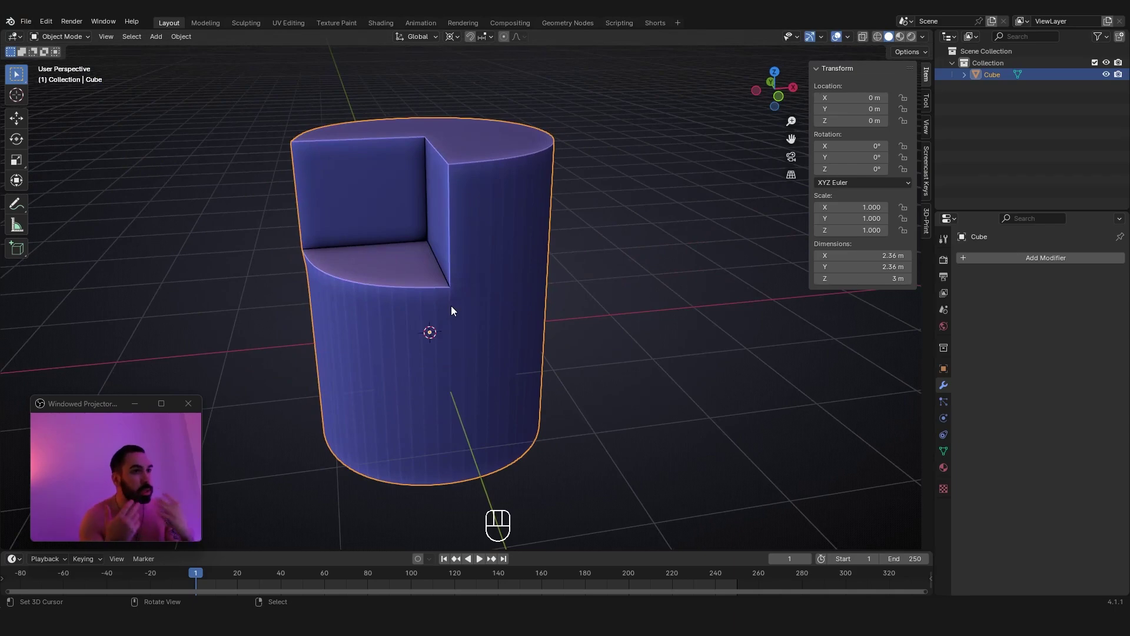
scroll(453, 301, "up", 2)
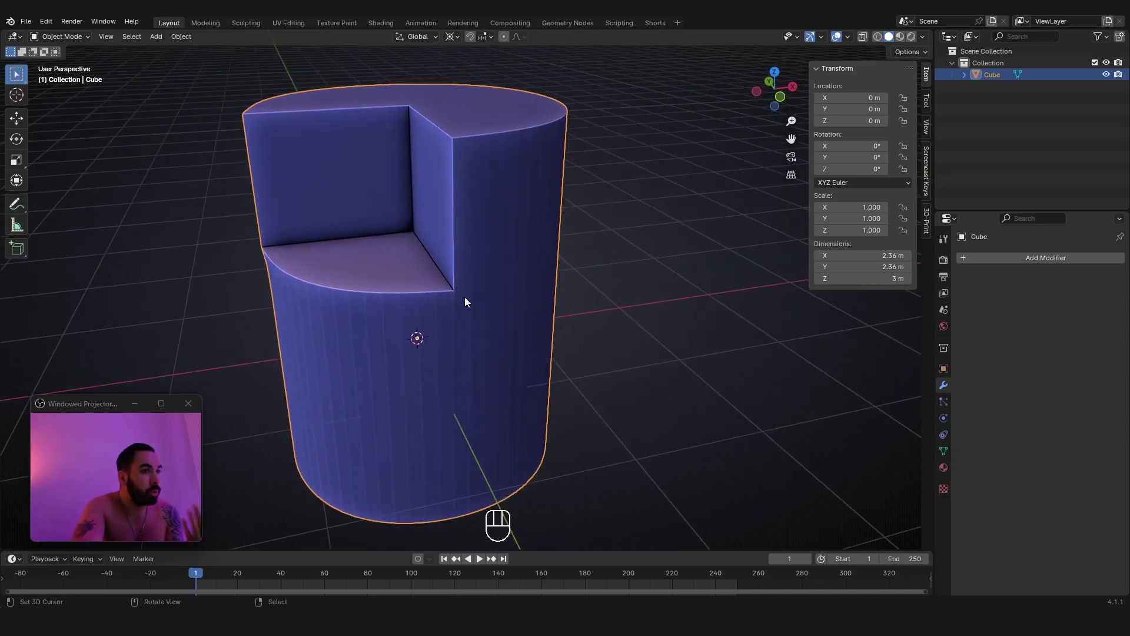
middle_click_drag(468, 300, 463, 305)
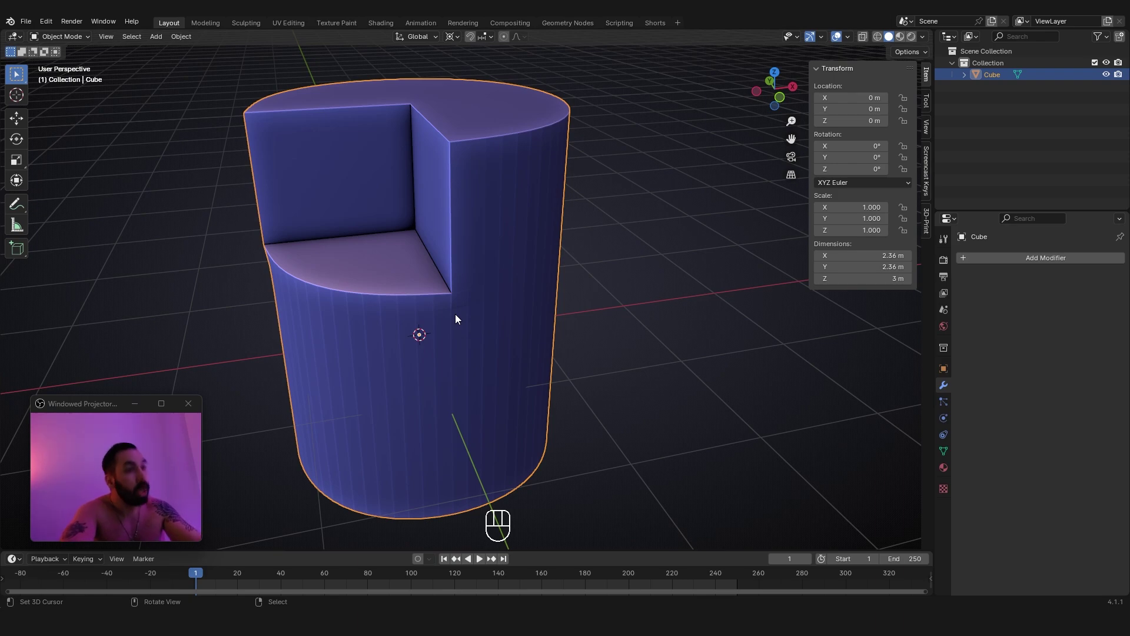
Step: Delete the chair and add a new cube mesh
scroll(454, 314, "down", 3)
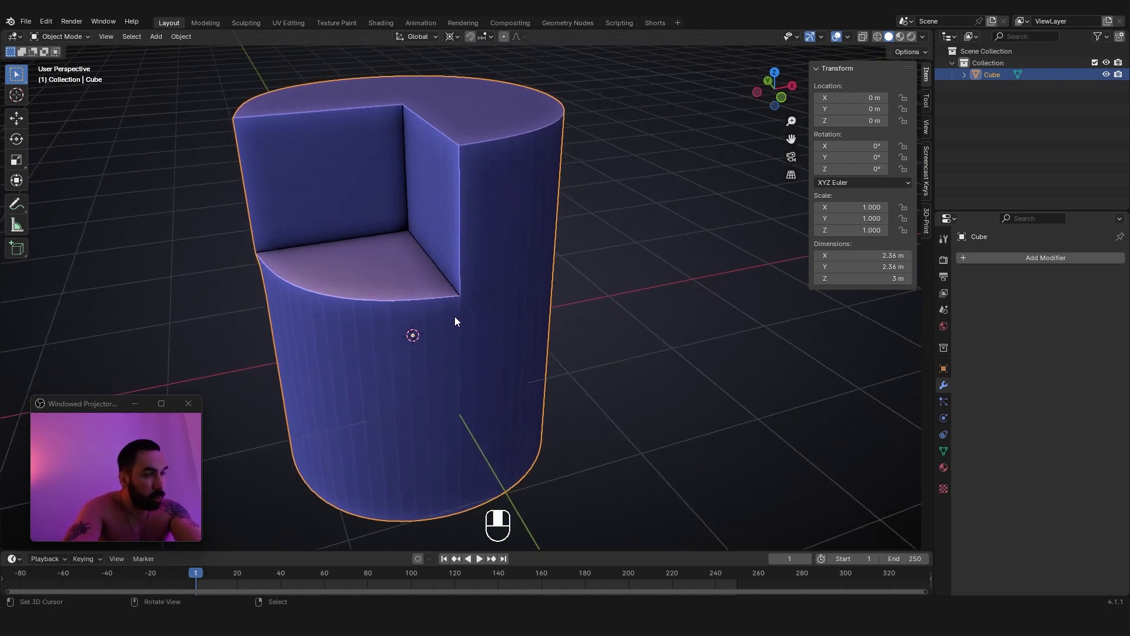
middle_click_drag(453, 314, 540, 330)
key("x")
left_click(472, 306)
key("shift+a")
mouse_move(468, 302)
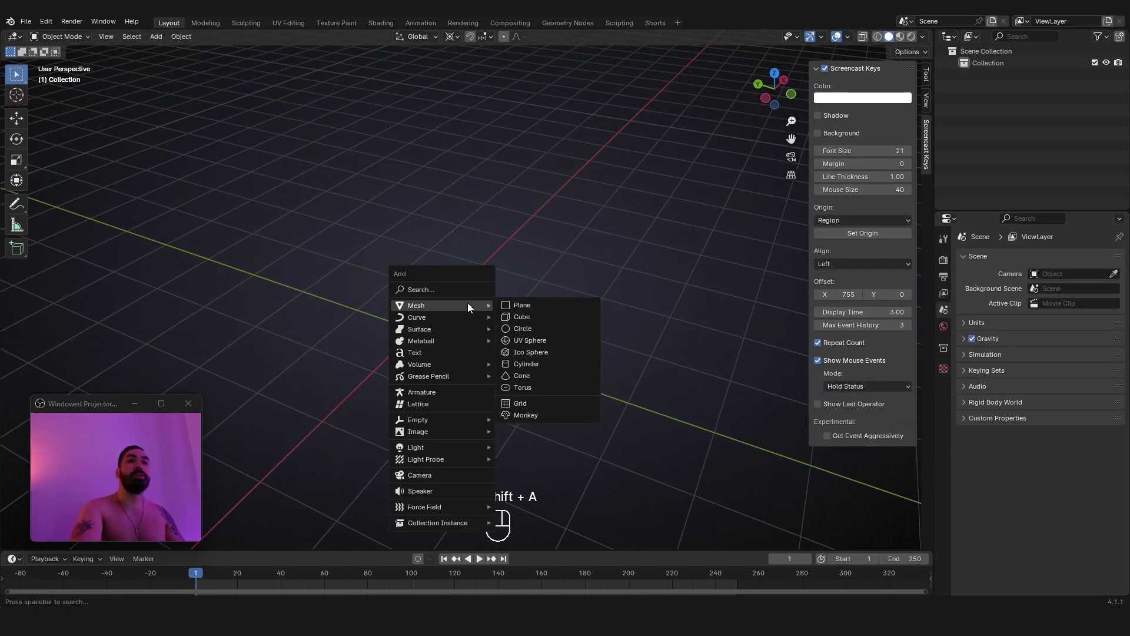
left_click(517, 314)
Step: Select the cube's top and bottom faces in see-through face mode
key("Tab")
key("3")
key("z")
left_click(419, 265)
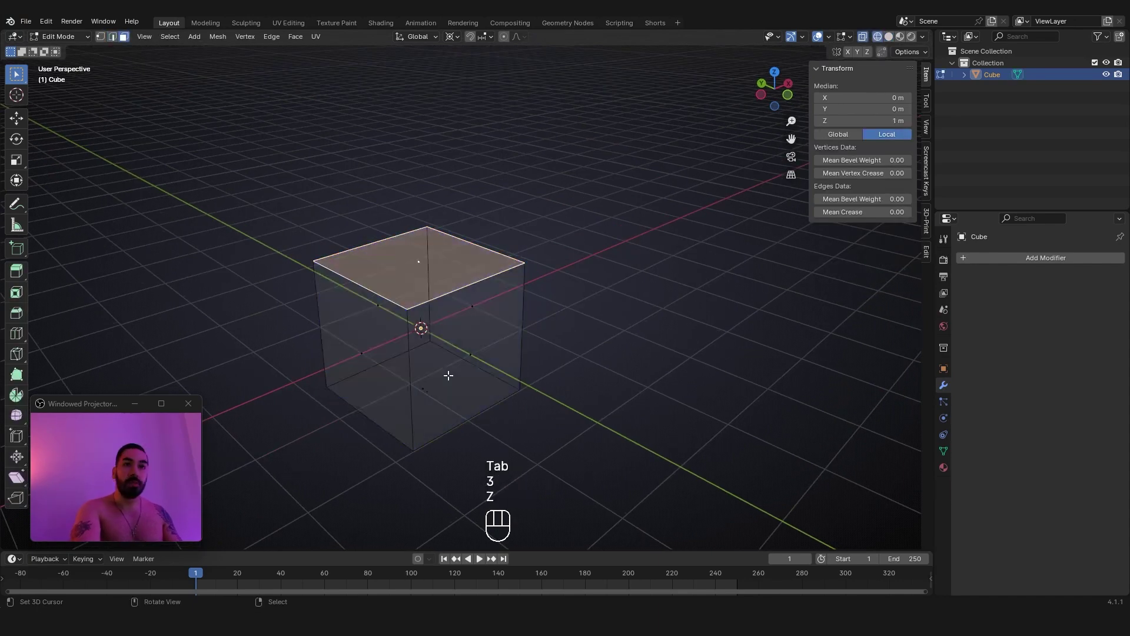
left_click(449, 373, "shift")
key("z")
left_click(487, 285)
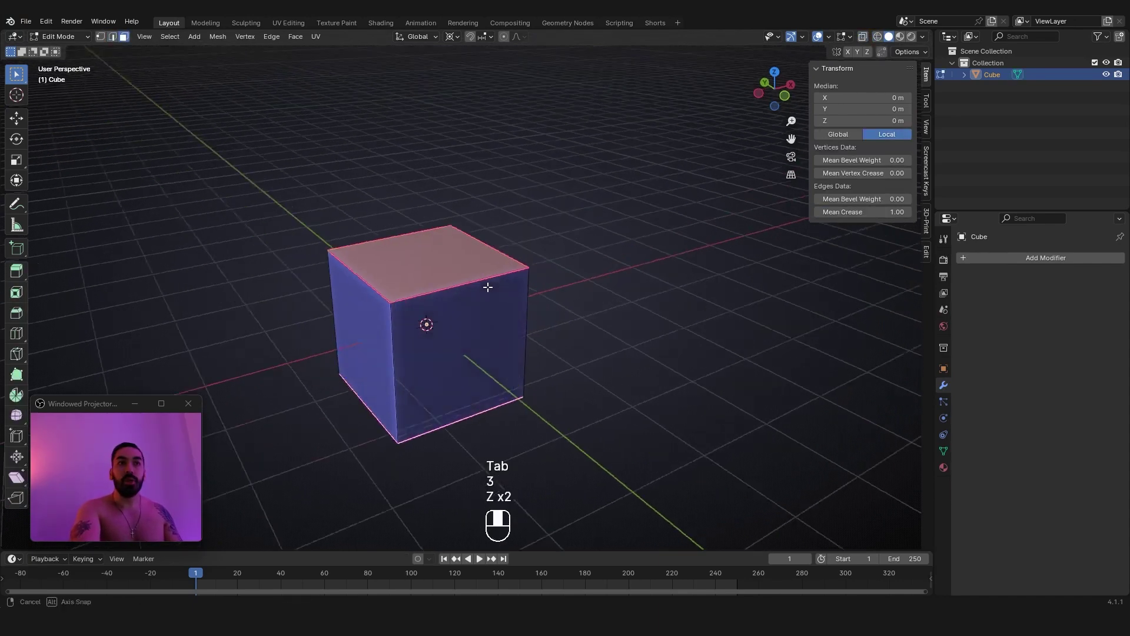
Step: Subdivide the cube to level 4, turning it into a cylinder, viewed in wireframe
key("Tab")
key("ctrl+2")
key("ctrl+3")
key("z")
left_click(418, 276)
mouse_move(433, 288)
middle_mouse_down()
mouse_move(424, 280)
mouse_move(481, 317)
mouse_move(701, 248)
middle_mouse_up()
Step: Apply the subdivision to bake the dense cylinder mesh, then enter Edit Mode
key("Tab")
key("Tab")
key("z")
left_click(489, 273)
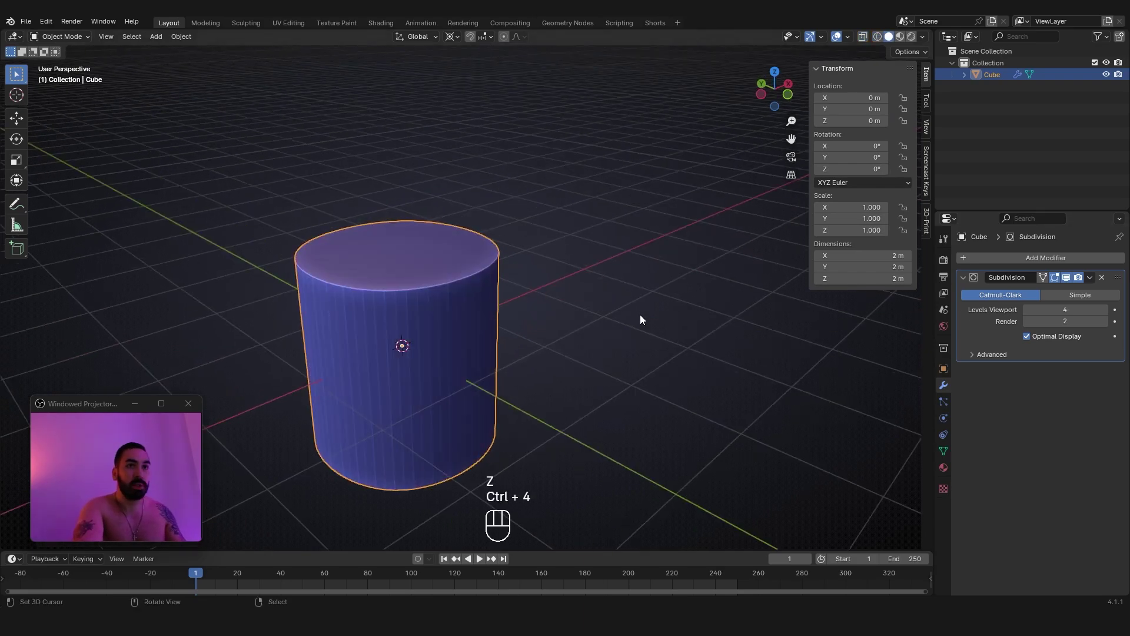
key("ctrl+a")
key("Tab")
middle_click_drag(500, 360, 468, 368)
Step: Extrude three quarters of the top faces upward into a backrest, leaving a seat notch
key("3")
left_click(467, 369)
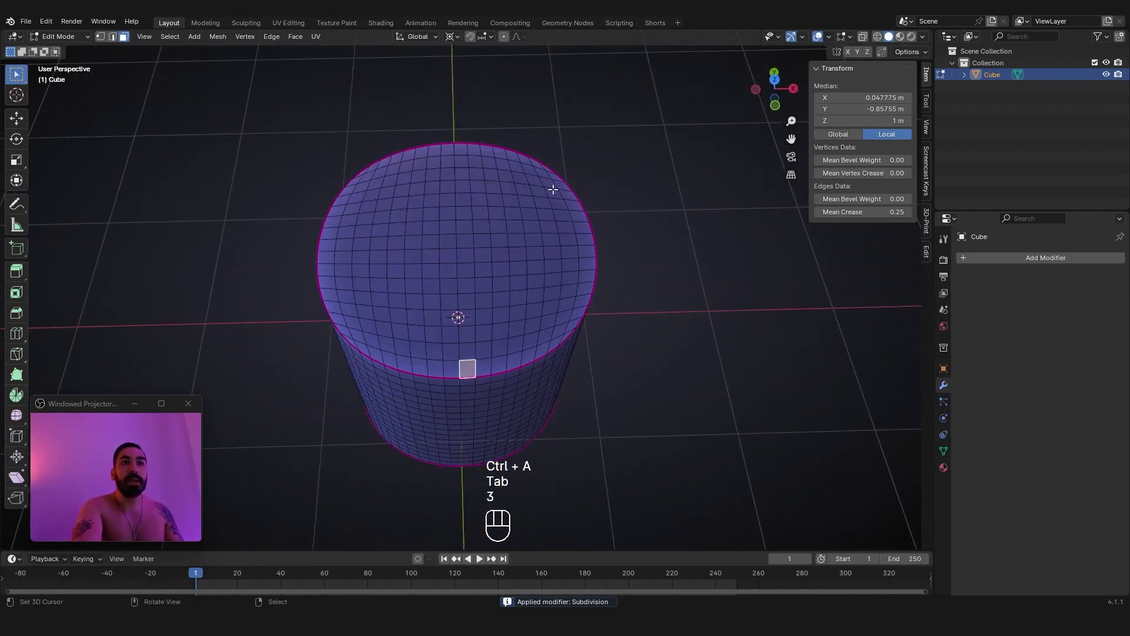
left_click(548, 170, "ctrl+shift")
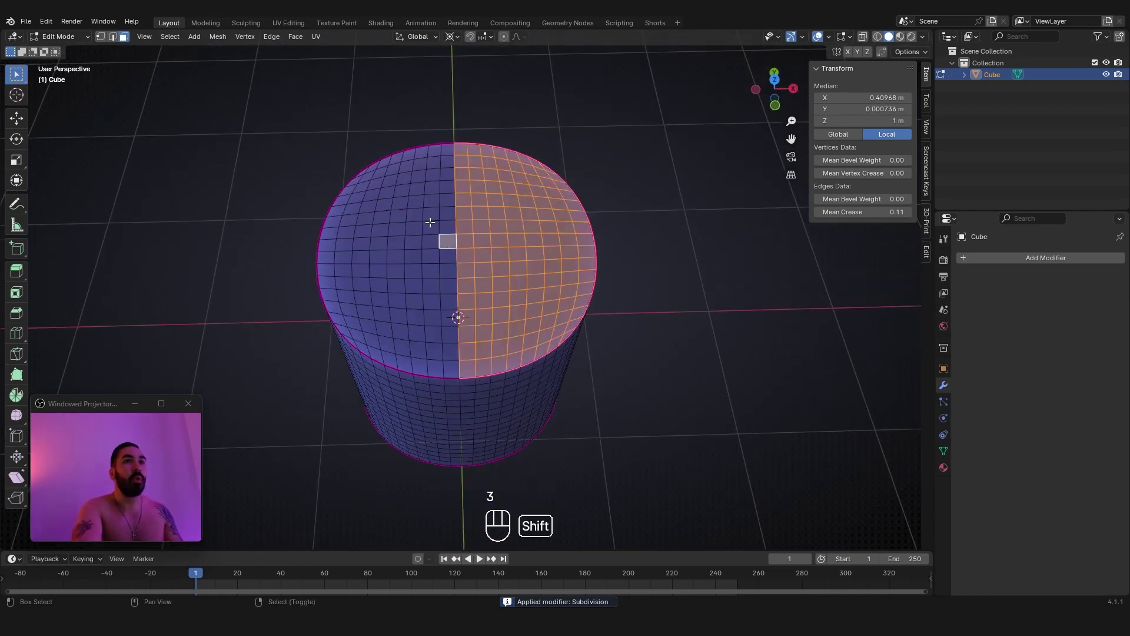
left_click(362, 175, "ctrl+shift")
middle_click_drag(362, 175, 512, 396)
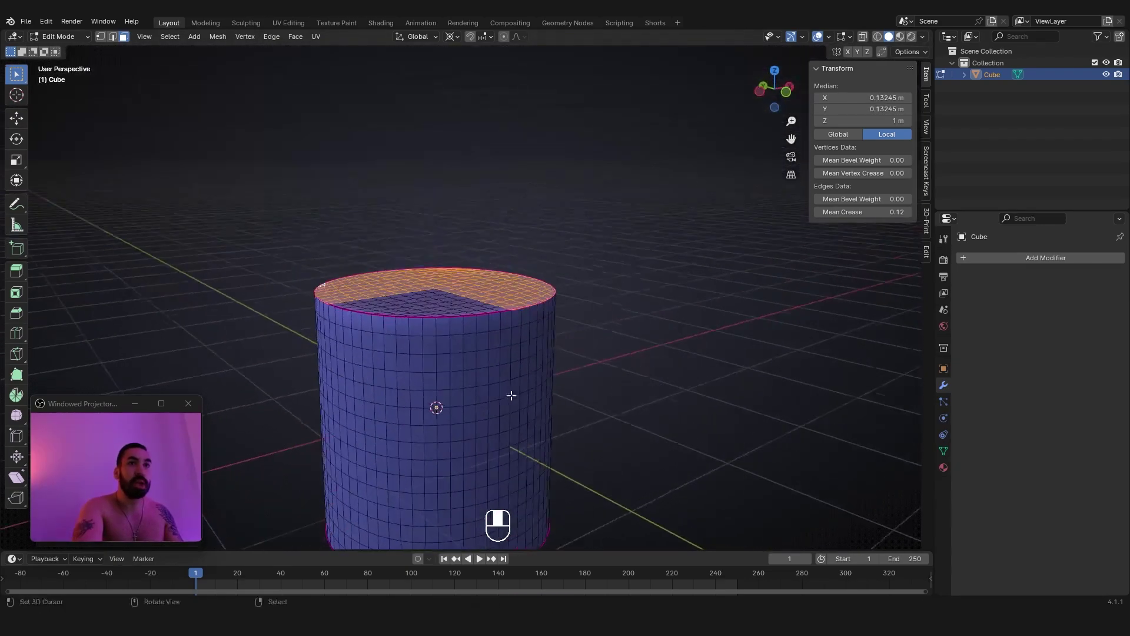
key("e")
middle_click_drag(550, 235, 560, 356)
left_click(560, 355)
Step: Select the whole mesh and adjust its scale
scroll(560, 356, "down", 3)
key("a")
key("a")
key("s")
right_click(563, 412)
scroll(564, 412, "up", 2)
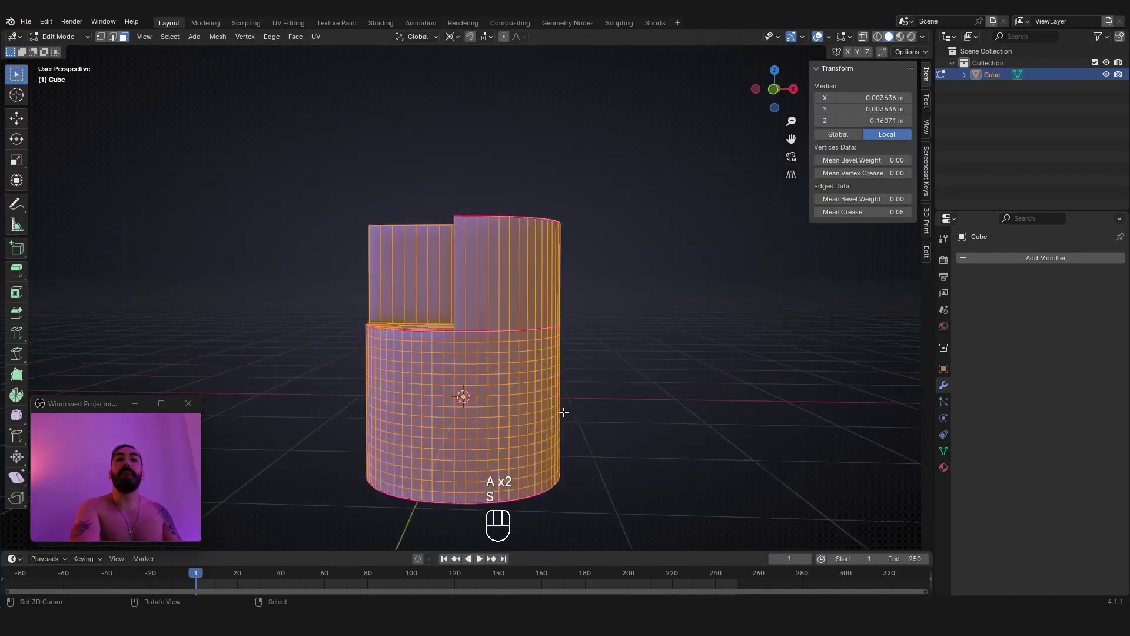
key("s")
left_click(564, 412)
scroll(564, 412, "up", 2)
Step: Add 11 horizontal loop cuts around the cylinder and reselect the whole mesh
key("ctrl+r")
scroll(476, 281, "up", 10)
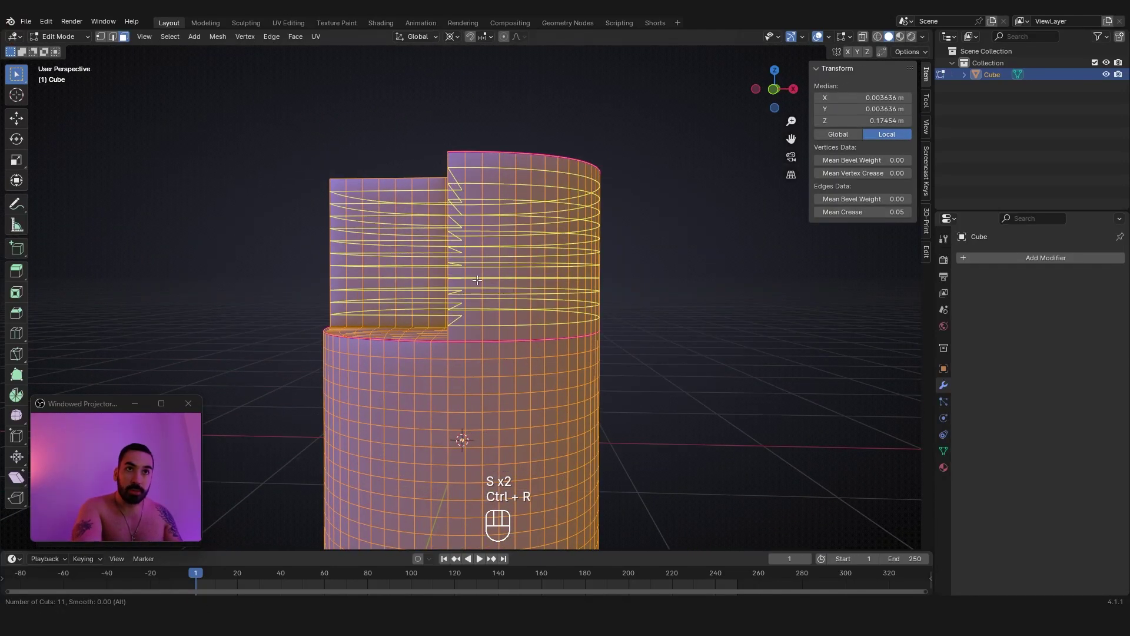
left_click(477, 280)
key("a")
middle_click_drag(530, 291, 501, 378)
key("Tab")
key("Tab")
key("a")
key("a")
key("a")
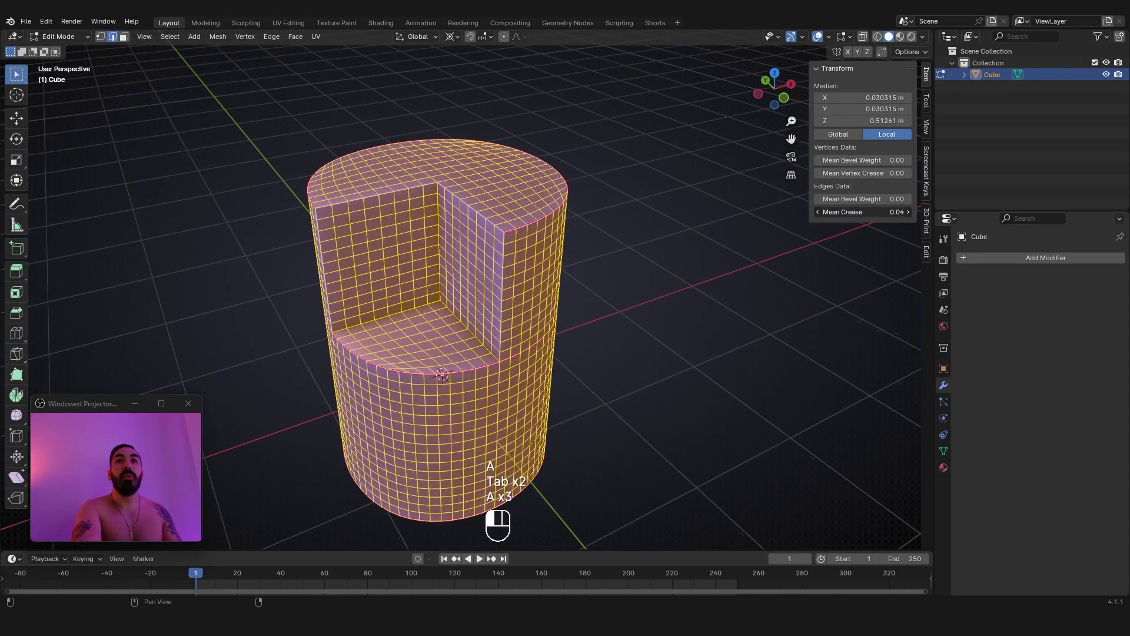
Step: Add a level-3 Subdivision modifier and compare the smoothed cylinder in Object Mode
key("Tab")
key("ctrl+1")
key("ctrl+2")
key("ctrl+3")
key("Tab")
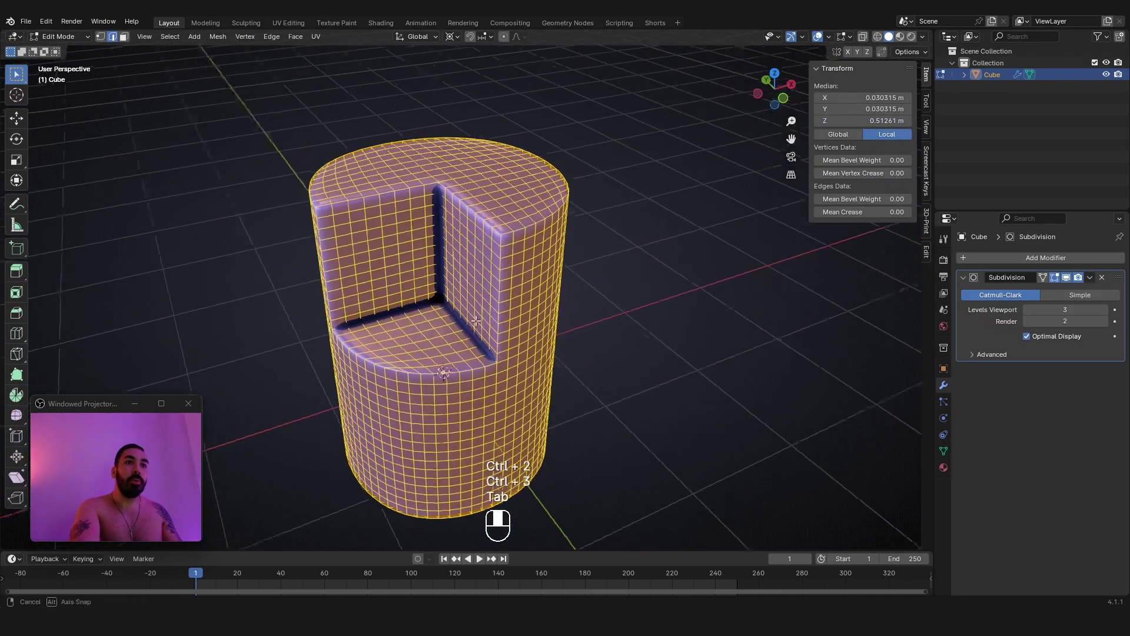
key("Tab")
scroll(506, 327, "up", 2)
scroll(500, 277, "up", 1)
scroll(471, 242, "down", 3)
key("Tab")
Step: Select the notch rim, vertical notch and seat front edge loops, plus similar edges
key("2")
scroll(490, 194, "up", 5)
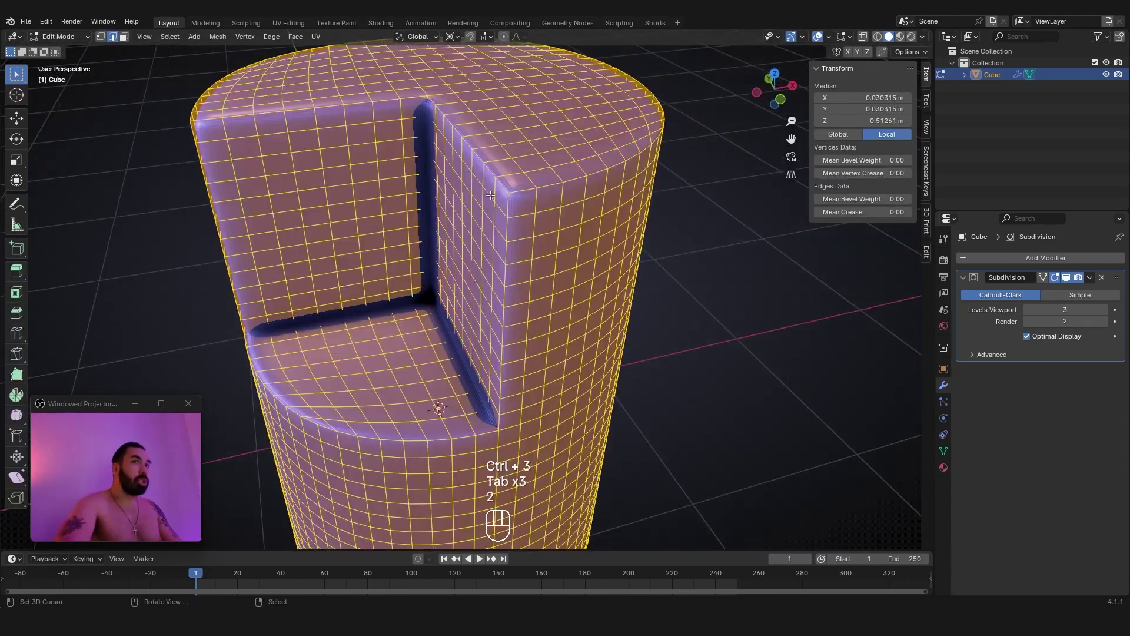
left_click(490, 194)
left_click(404, 114, "alt+shift")
middle_click_drag(404, 114, 251, 264)
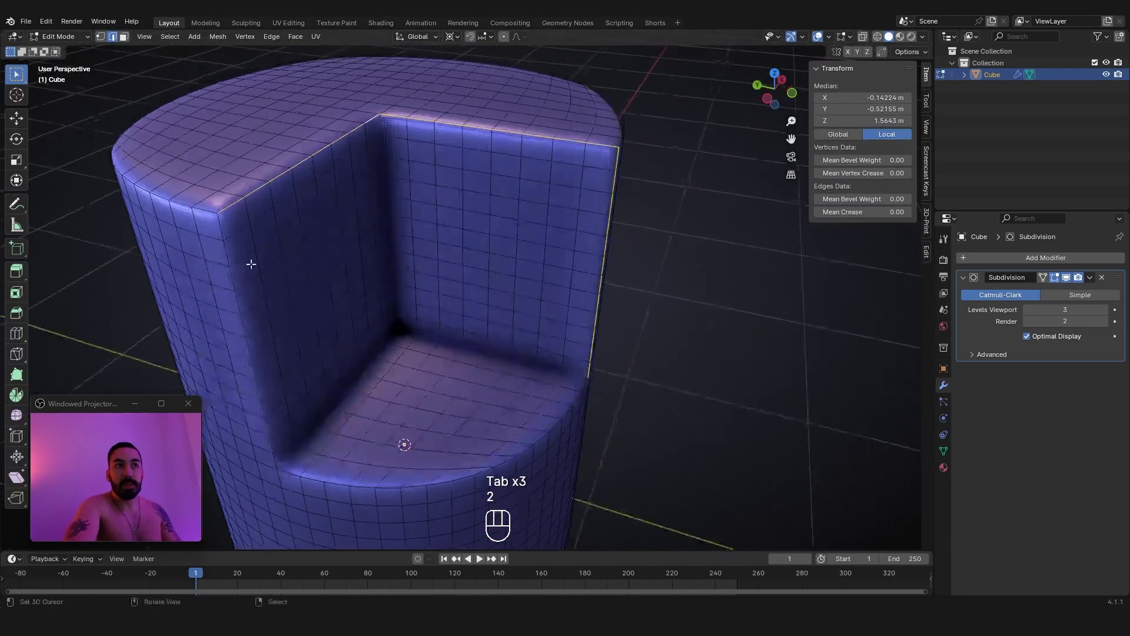
left_click(251, 264, "alt+shift")
left_click(410, 484, "alt+shift")
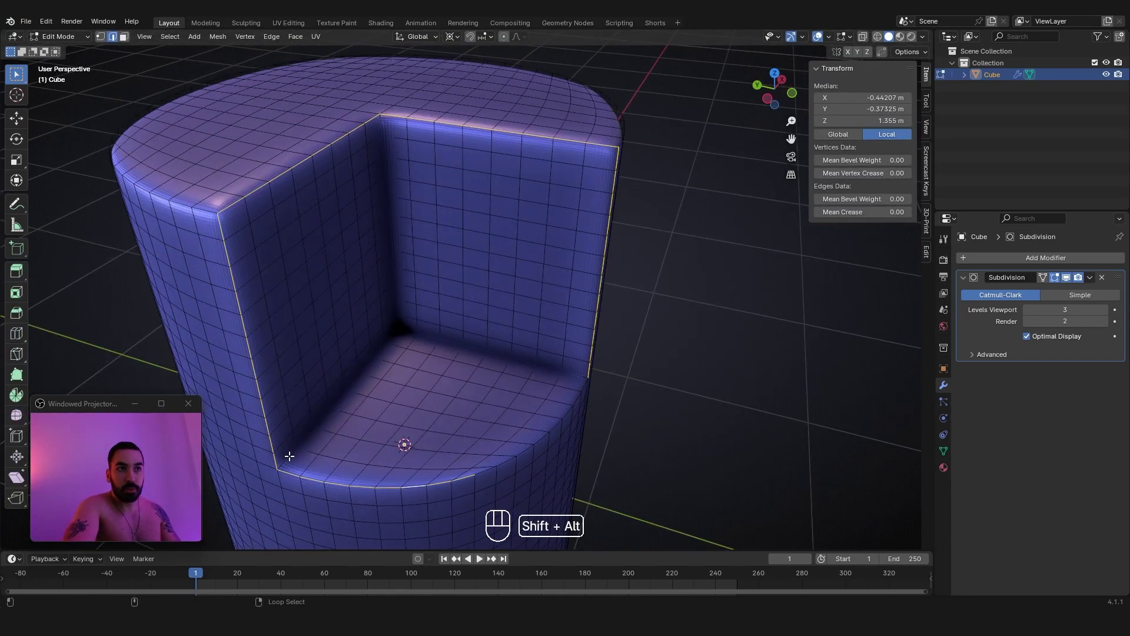
key("shift+g")
key("shift+z")
middle_click_drag(581, 340, 495, 241)
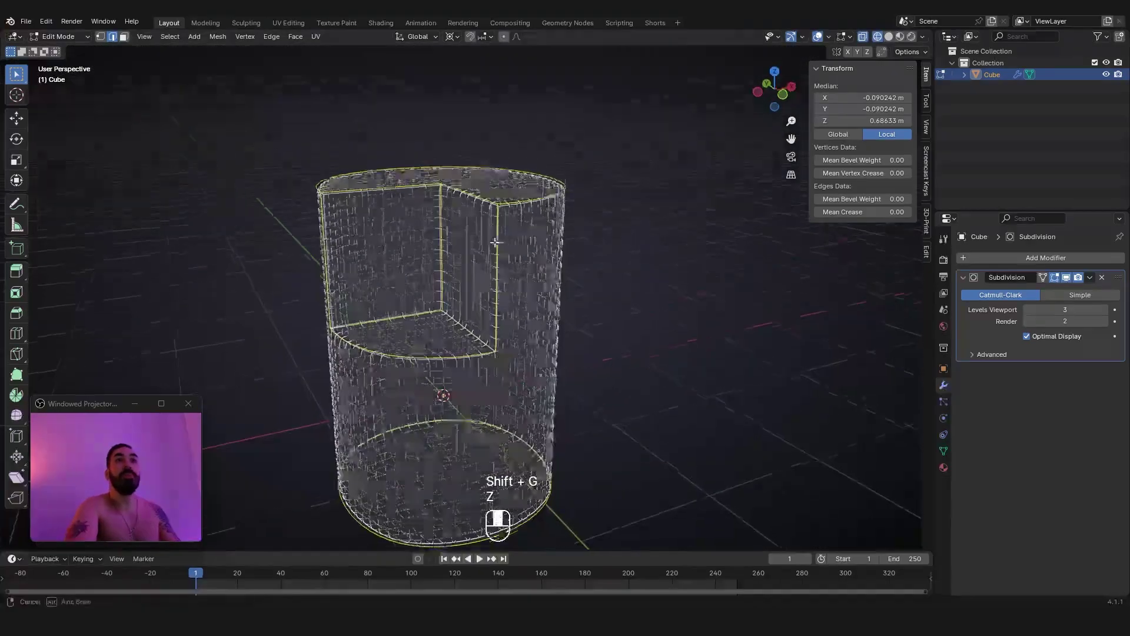
key("shift+z")
scroll(495, 242, "up", 6)
Step: Bevel the notch edges with a narrow 0.0208 m, 2-segment bevel
key("ctrl+b")
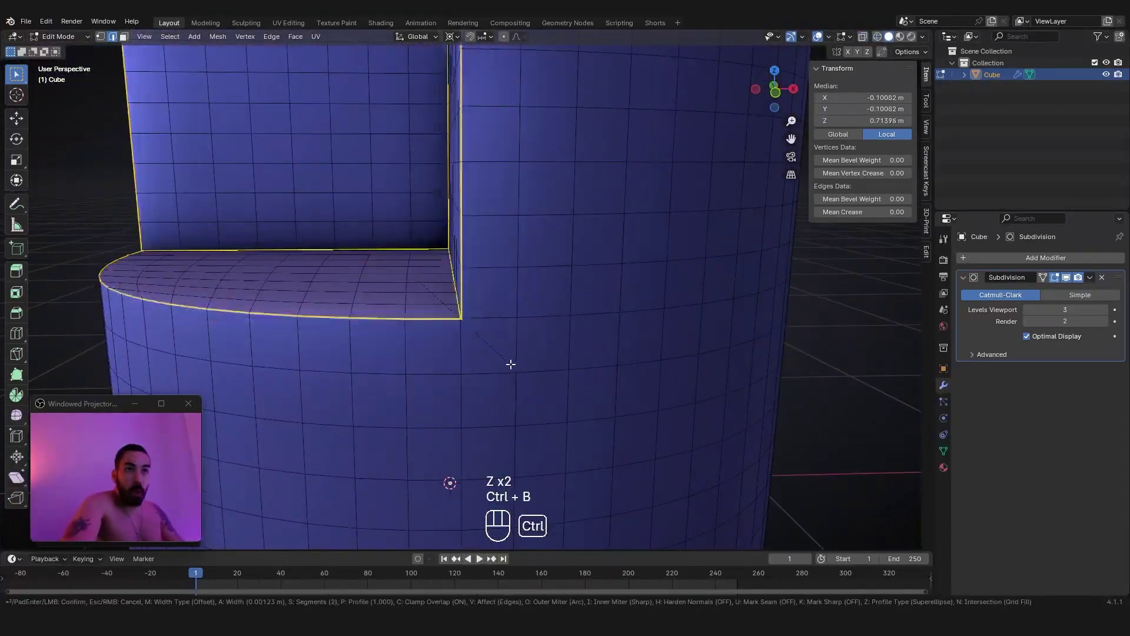
key("shift")
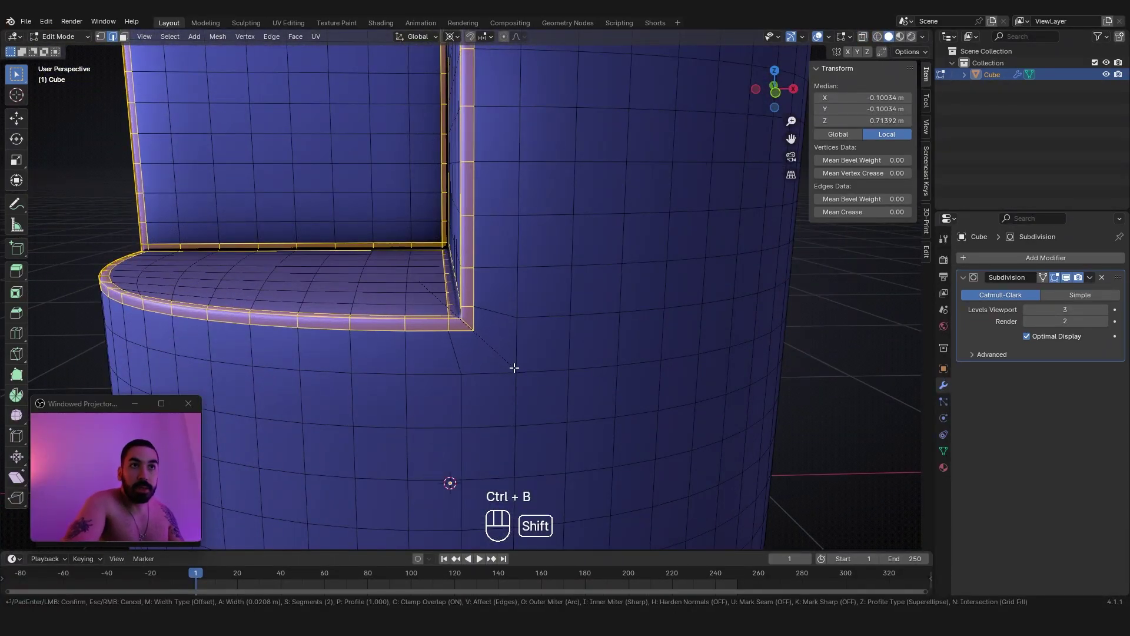
left_click(517, 370)
Step: Join two corner vertices with a new edge to stop pinching, then view from the top
key("1")
left_click(474, 331)
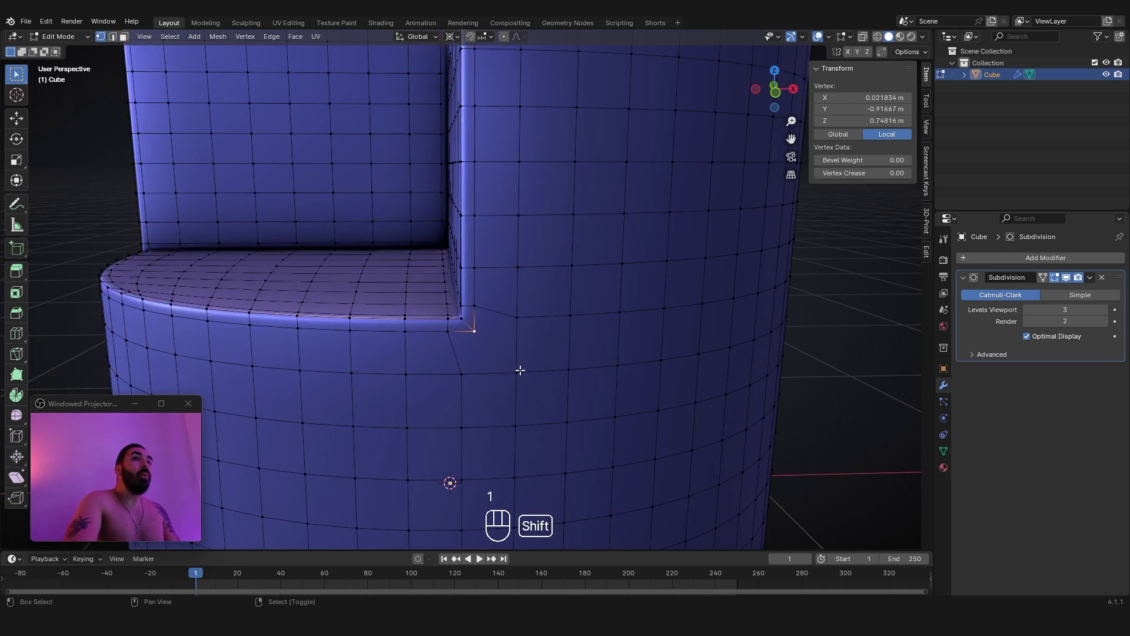
left_click(517, 372, "shift")
key("j")
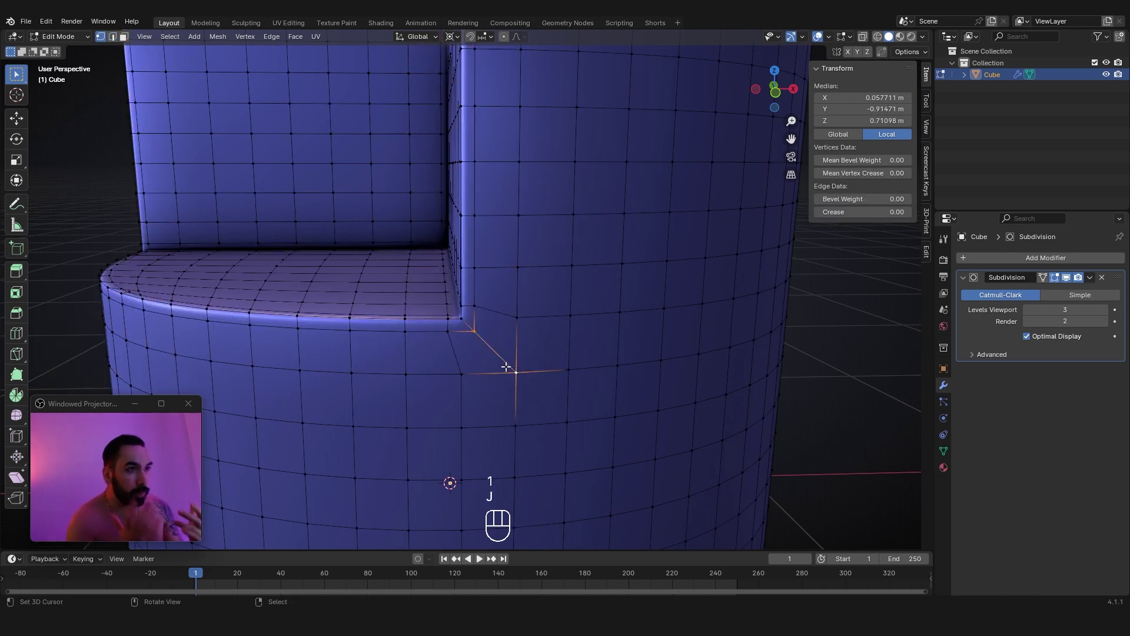
key("Tab")
middle_click_drag(506, 367, 454, 389)
key("Tab")
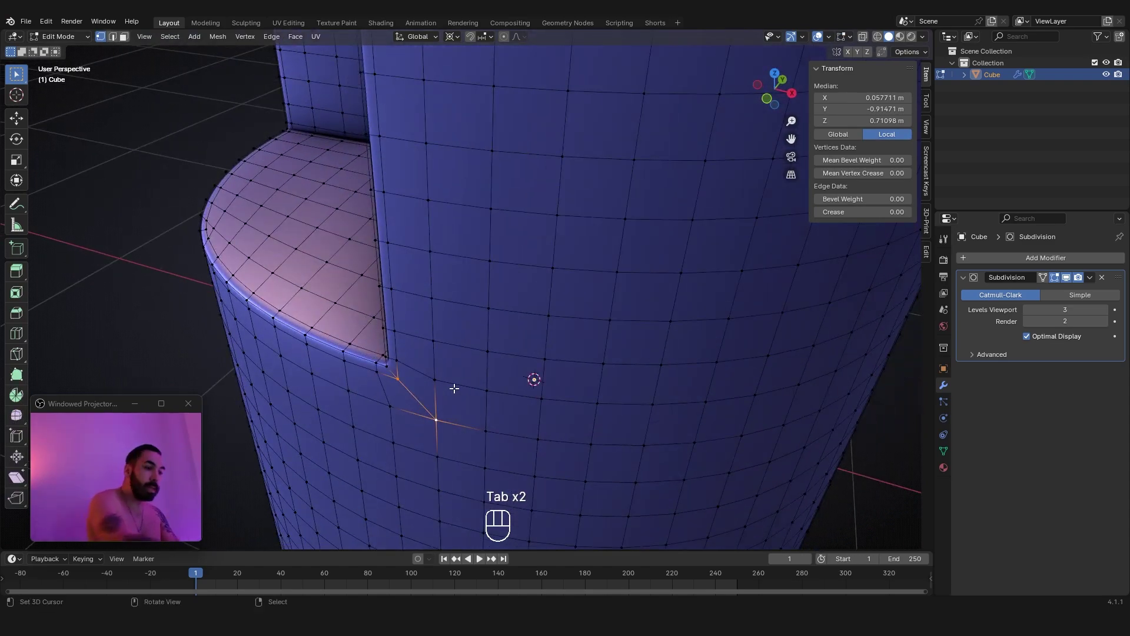
key("KP_7")
Step: Leave Edit Mode and view the smoothed chair in perspective with solid shading
key("z")
key("Tab")
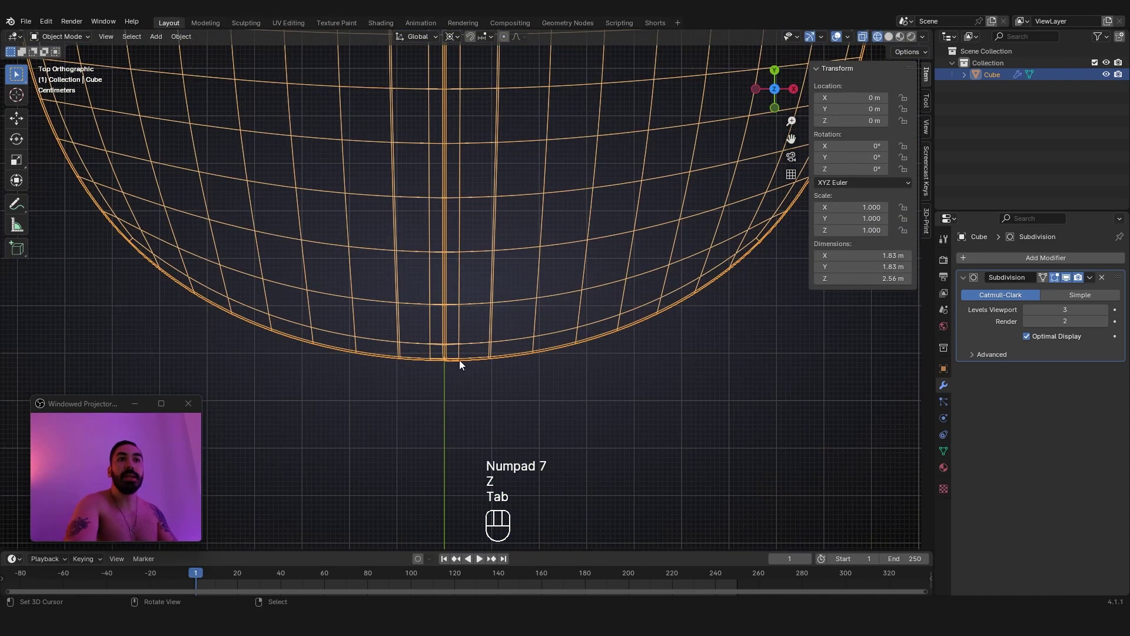
key("Tab")
key("Tab")
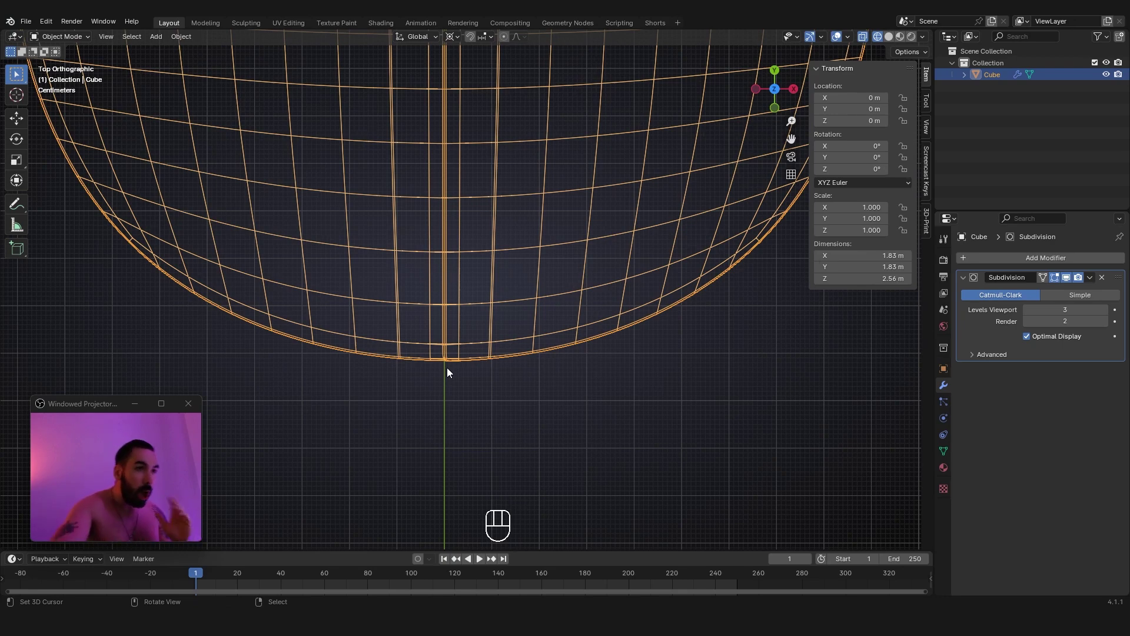
mouse_move(447, 372)
middle_mouse_down()
mouse_move(361, 344)
mouse_move(331, 320)
mouse_move(348, 330)
middle_mouse_up()
key("z")
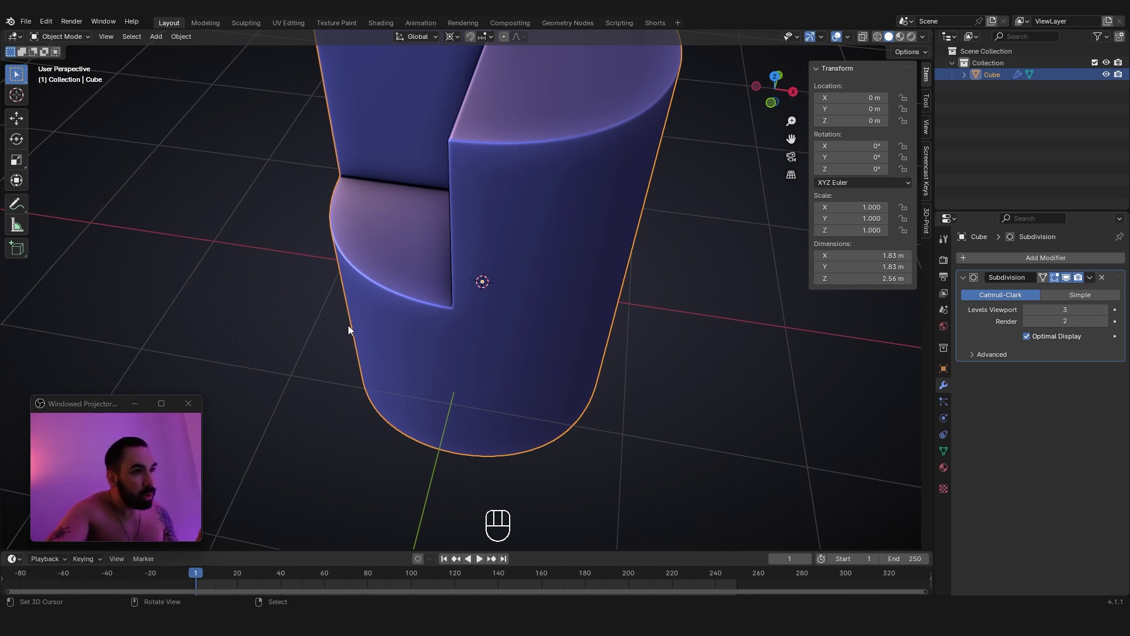
Step: Orbit around the chair to inspect the bevel, then enter Edit Mode to show its face grid
middle_click_drag(458, 324, 413, 303)
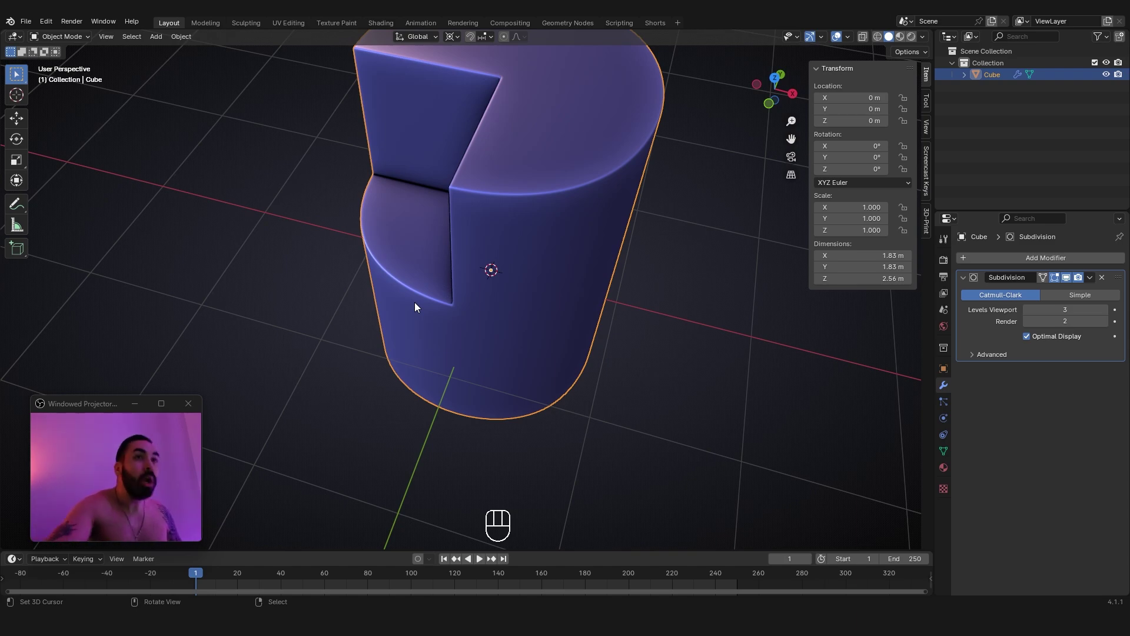
middle_click_drag(414, 302, 497, 277)
key("Tab")
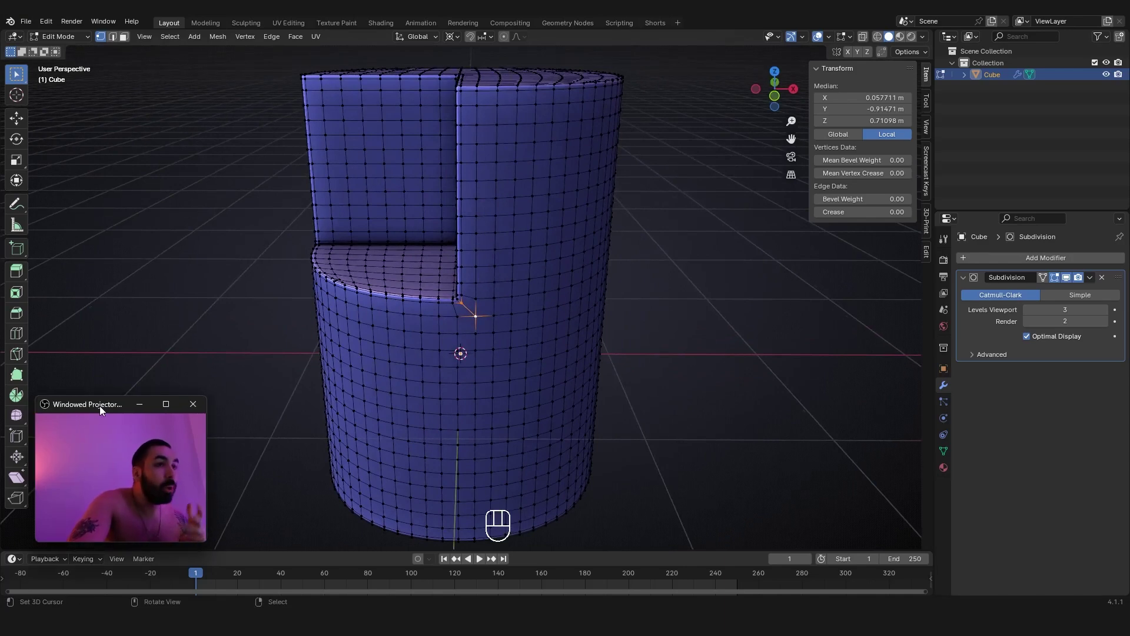
Step: Orbit around the finished chair to view its clean, sharp seat corners
middle_click_drag(464, 377, 474, 314)
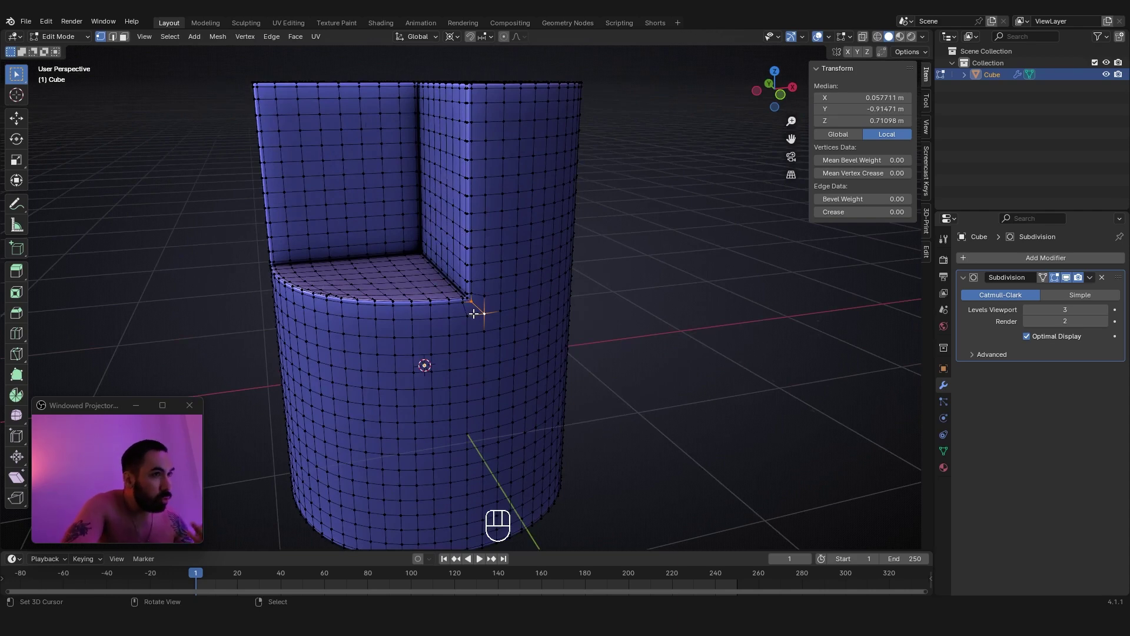
middle_click_drag(474, 313, 470, 312)
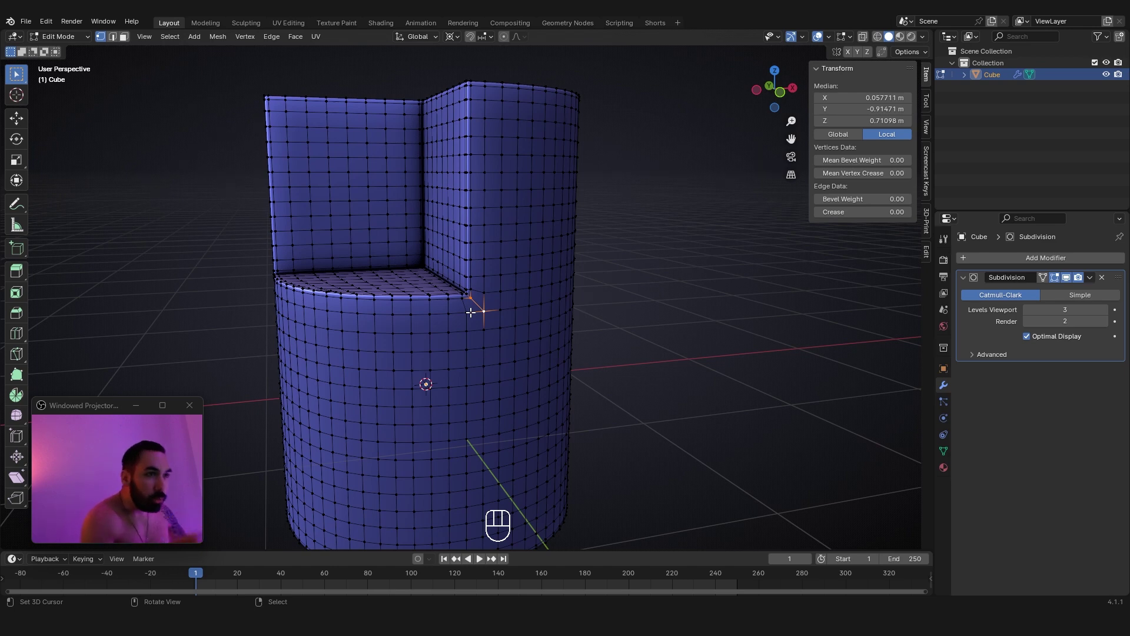
key("Tab")
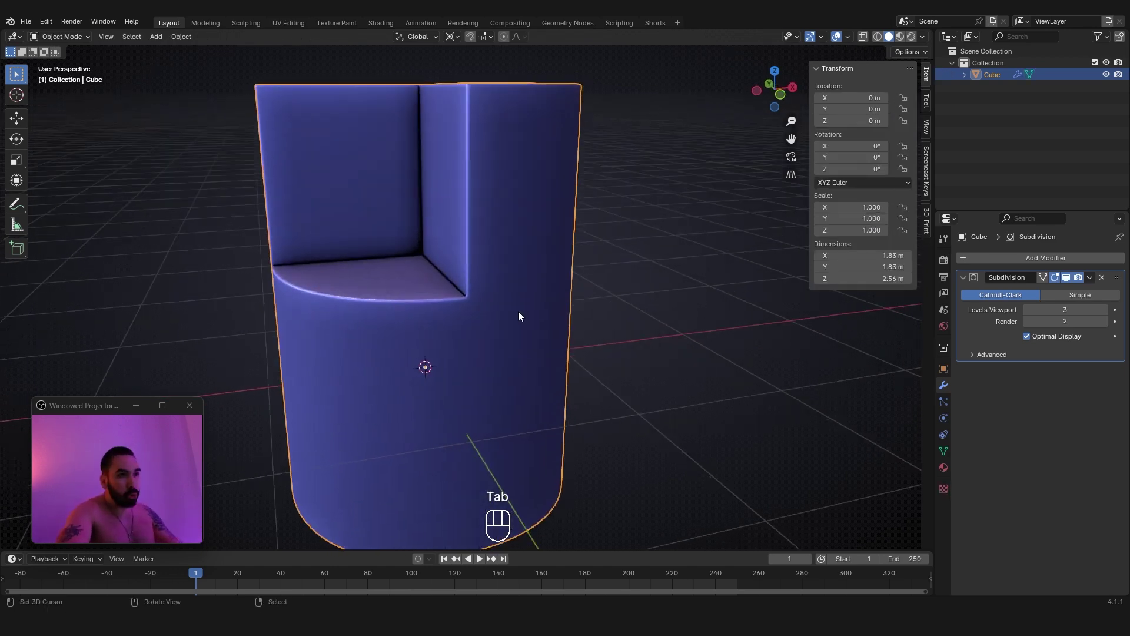
middle_click_drag(517, 308, 504, 329)
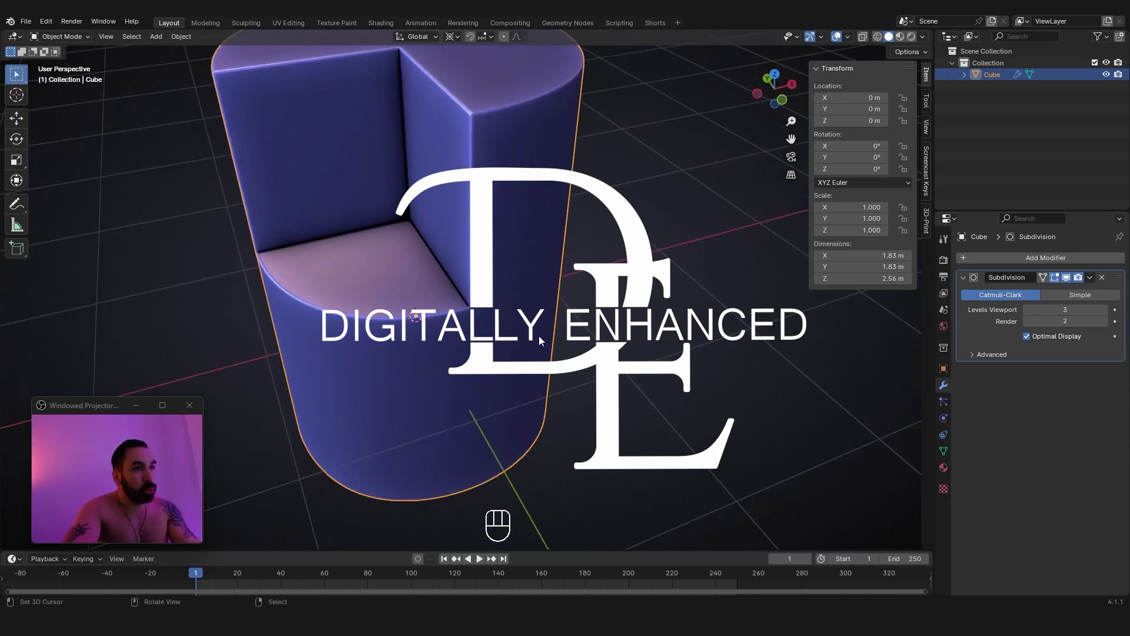
middle_click_drag(503, 330, 493, 333)
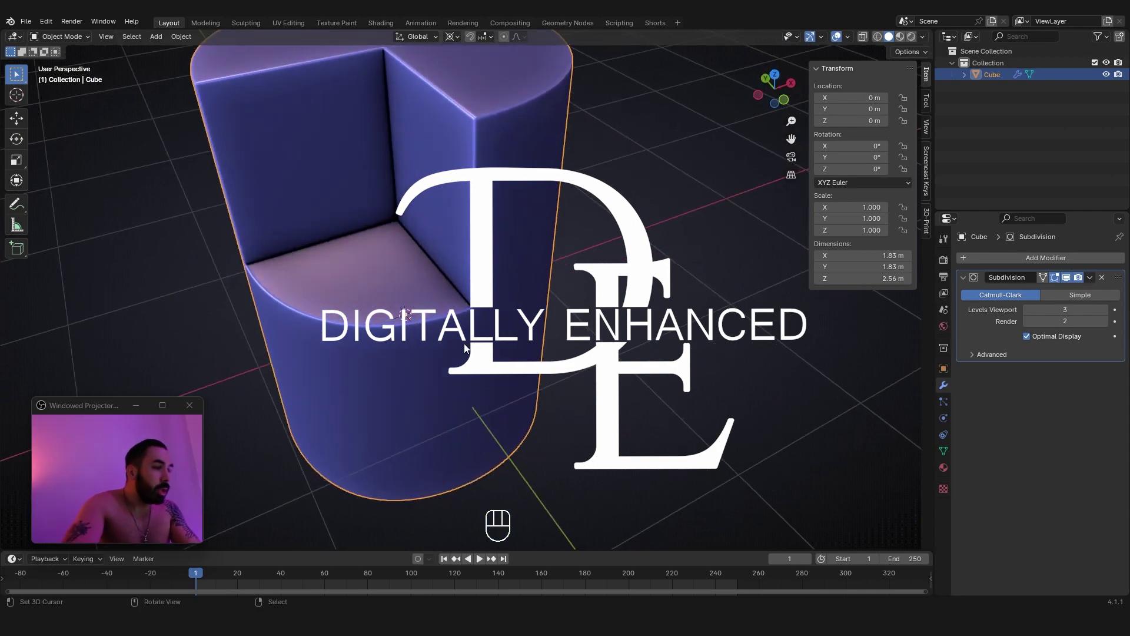